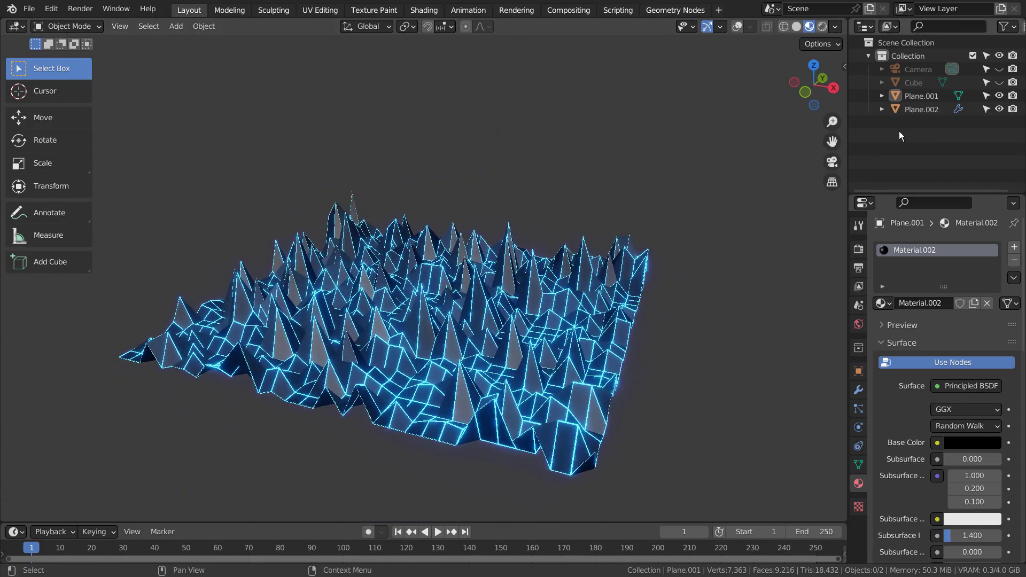
Hide Plane.001 (the spiky terrain) and Plane.002 (its glowing wireframe copy)
left_click(919, 100)
key("h")
key("h")
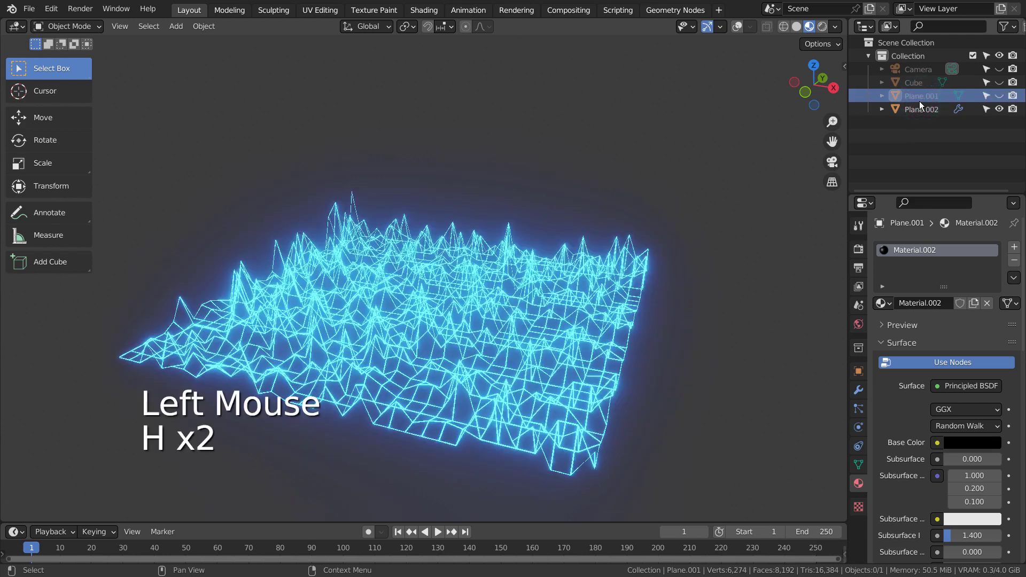
left_click(919, 109)
key("h")
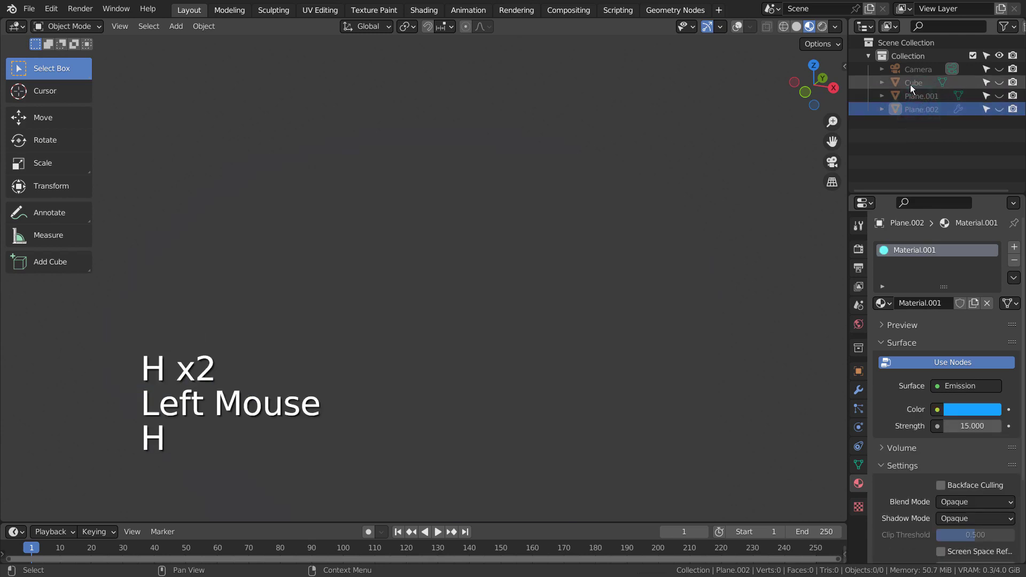
Add a new 2 m mesh plane and turn on viewport overlays
left_click(428, 241)
key("shift+a")
mouse_move(428, 241)
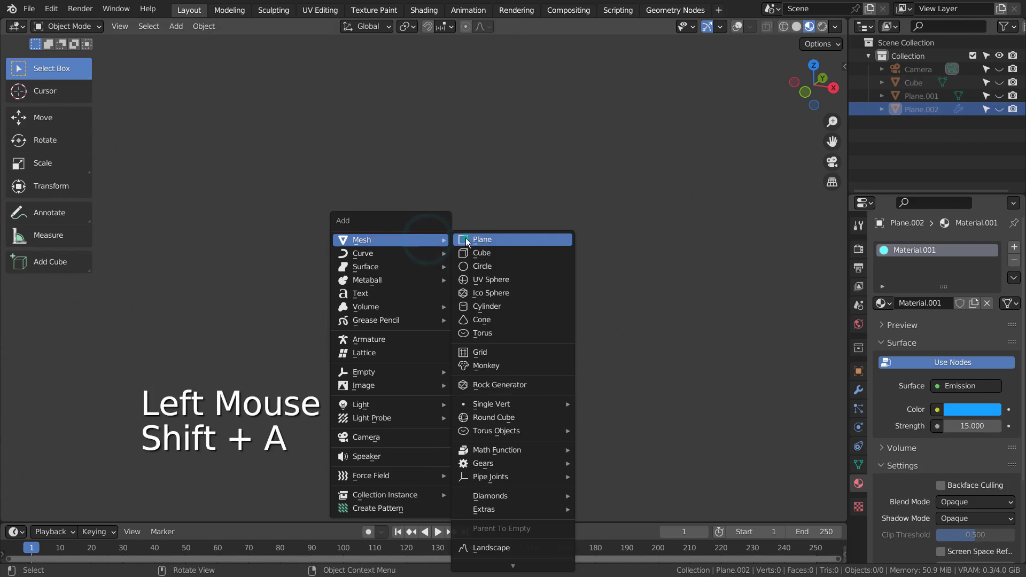
left_click(466, 239)
left_click(737, 27)
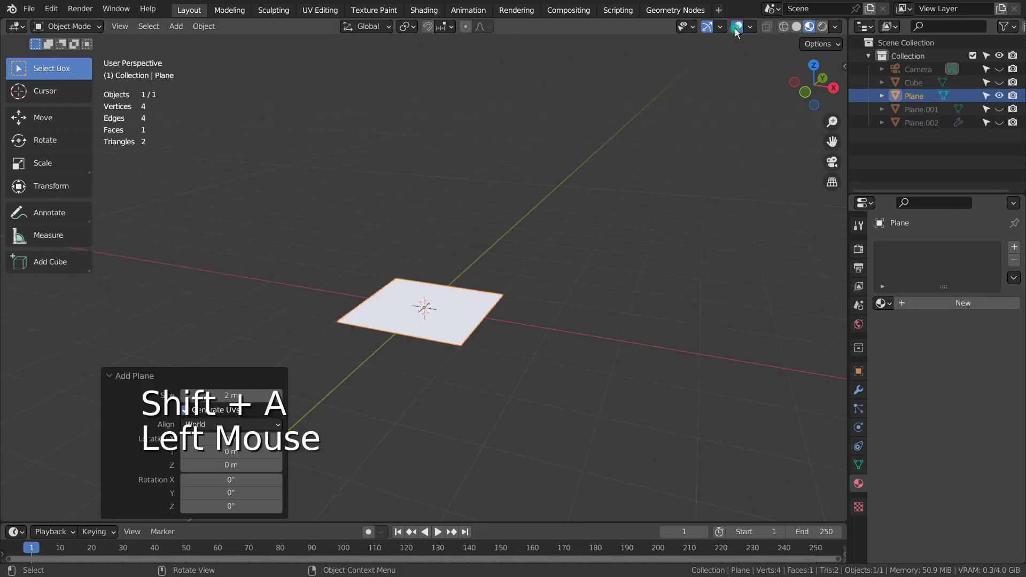
mouse_move(466, 326)
middle_mouse_down()
mouse_move(561, 287)
mouse_move(568, 293)
mouse_move(456, 339)
middle_mouse_up()
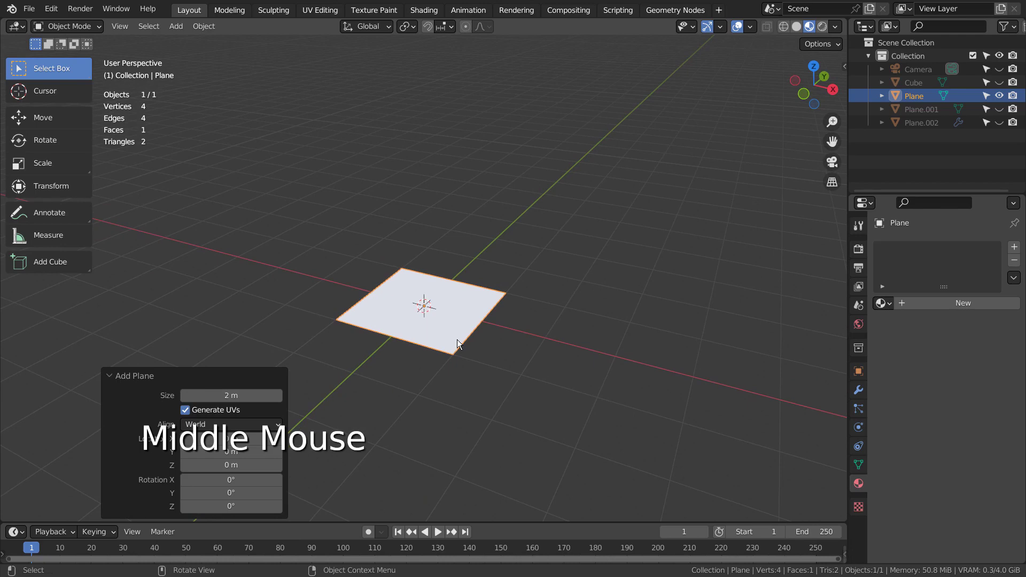
Make three copies of the plane, each placed diagonally up-right of the previous one
left_click(859, 391)
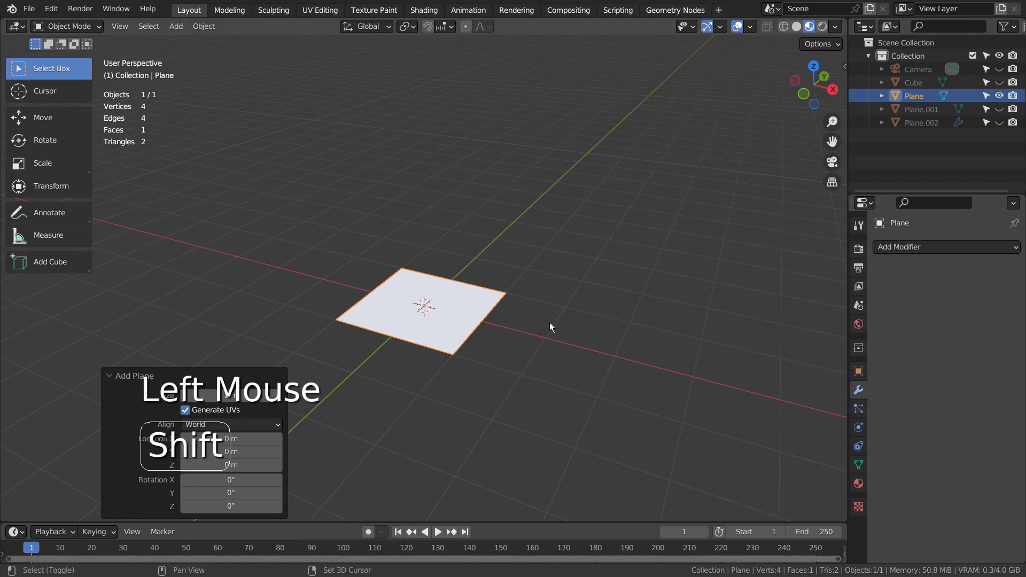
key("shift+d")
left_click(569, 294)
key("shift+d")
left_click(611, 258)
key("shift+d")
left_click(633, 229)
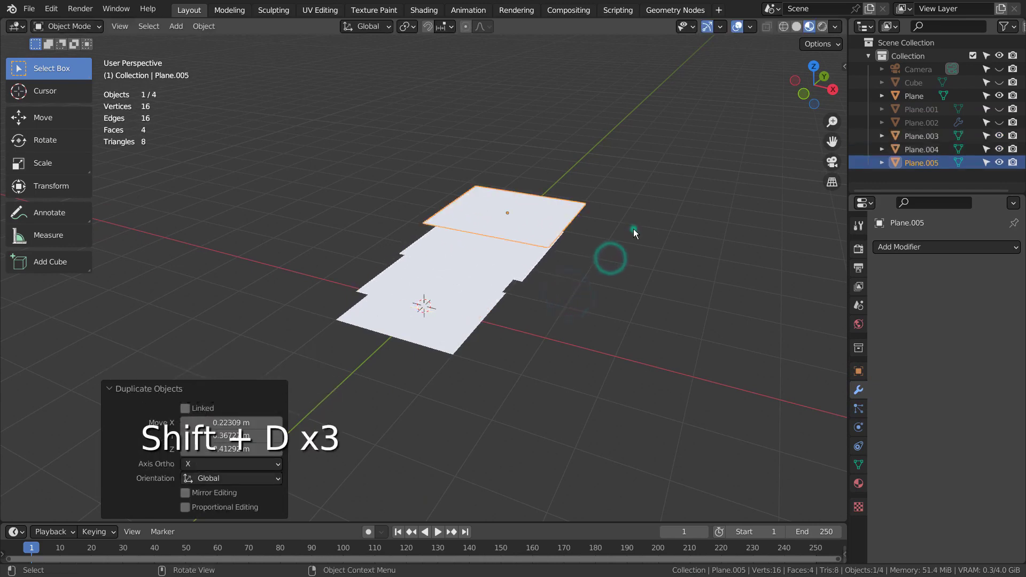
Switch to Solid shading and box-select all four planes
left_click(796, 26)
middle_click_drag(656, 207, 610, 287)
left_click(641, 303)
key("b")
left_click_drag(410, 179, 530, 416)
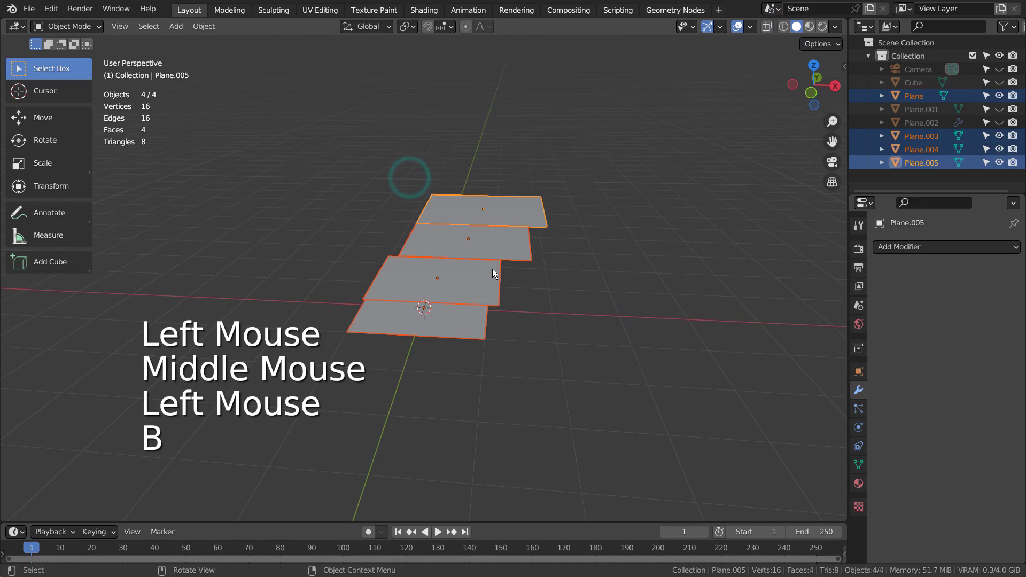
Randomize the planes' Z rotation and Z location (up to 0.56 m), then undo it
left_click(204, 26)
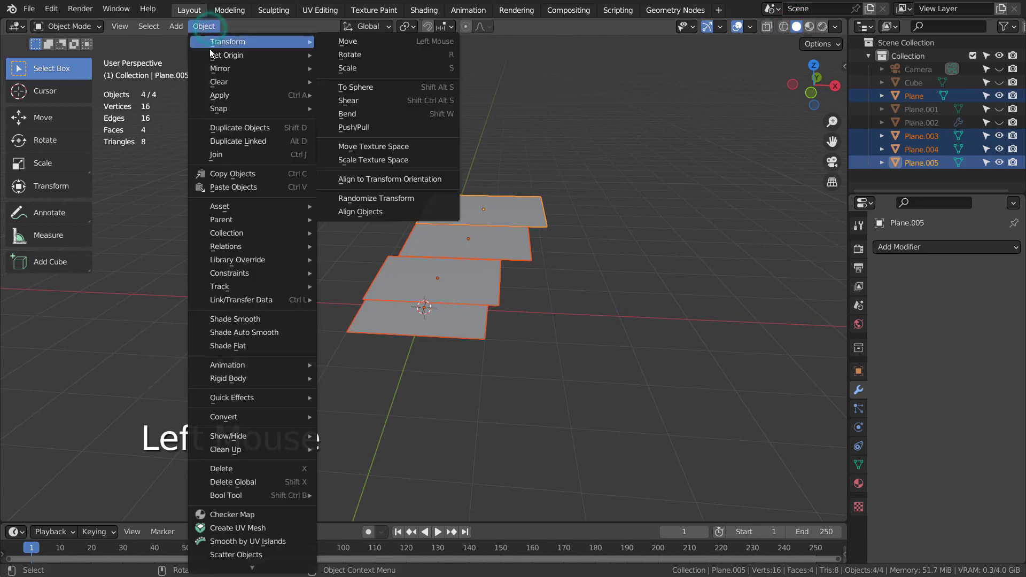
mouse_move(211, 56)
left_click(403, 197)
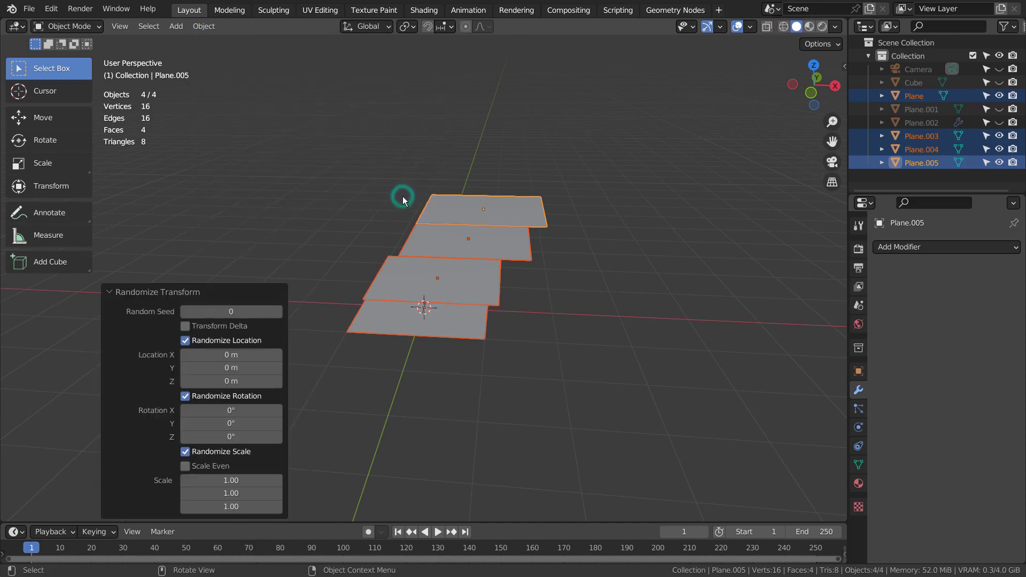
left_click(224, 435)
left_click_drag(222, 436, 257, 436)
mouse_move(206, 383)
left_mouse_down()
mouse_move(235, 383)
mouse_move(219, 382)
left_mouse_up()
key("ctrl+z")
Delete the four test planes and add a fresh plane
key("b")
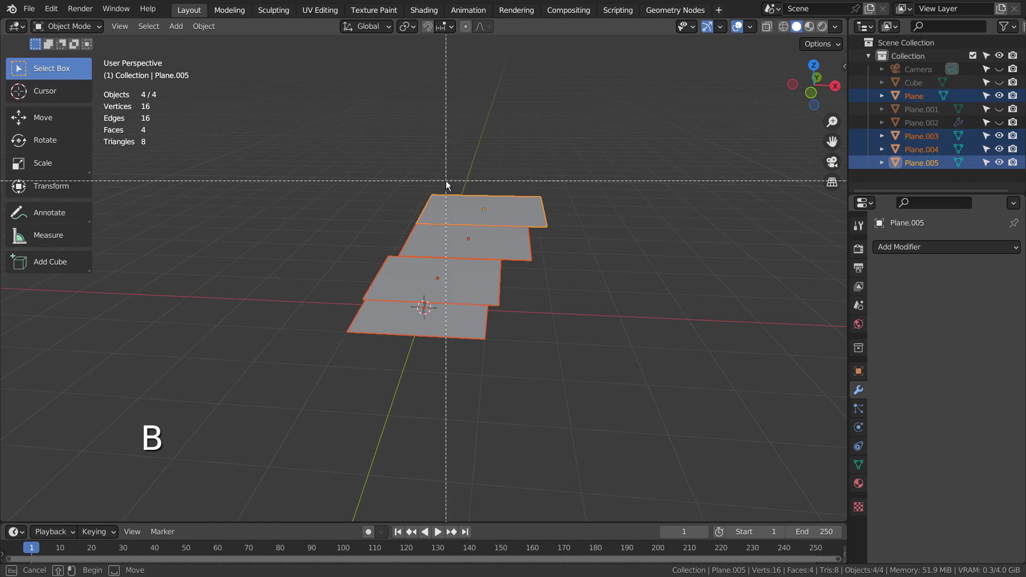
left_click(446, 180)
key("x")
left_click(446, 181)
key("shift+a")
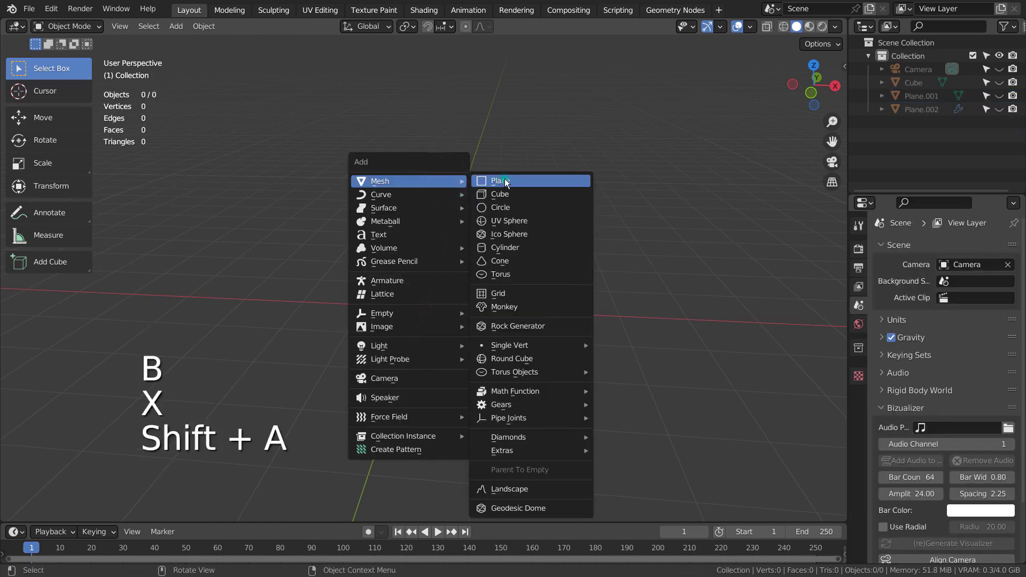
left_click(505, 178)
Subdivide the new plane with 15 cuts into a 289-vertex grid
key("Tab")
right_click(474, 305)
left_click(473, 302)
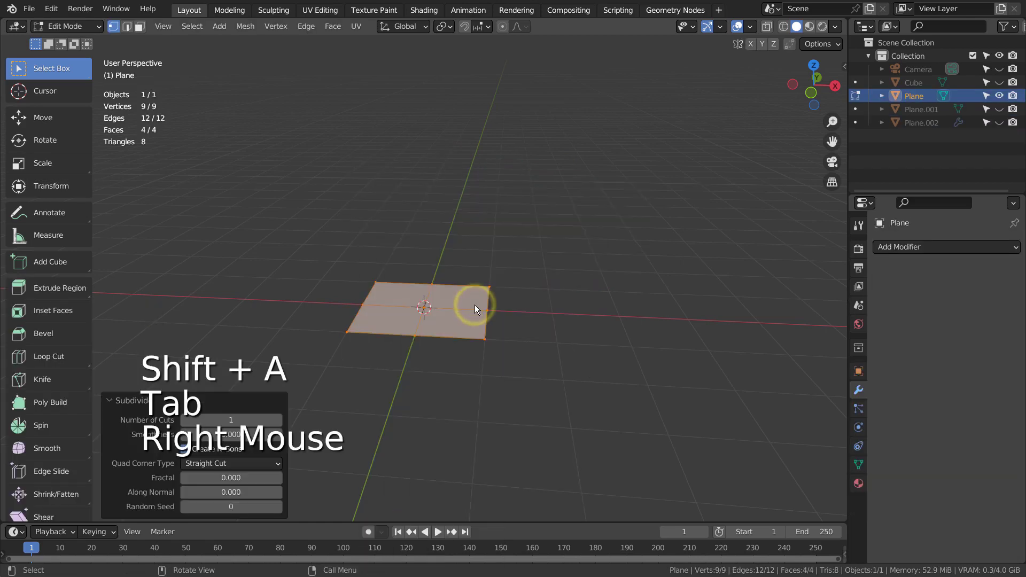
mouse_move(205, 418)
left_mouse_down()
mouse_move(232, 417)
mouse_move(214, 420)
left_mouse_up()
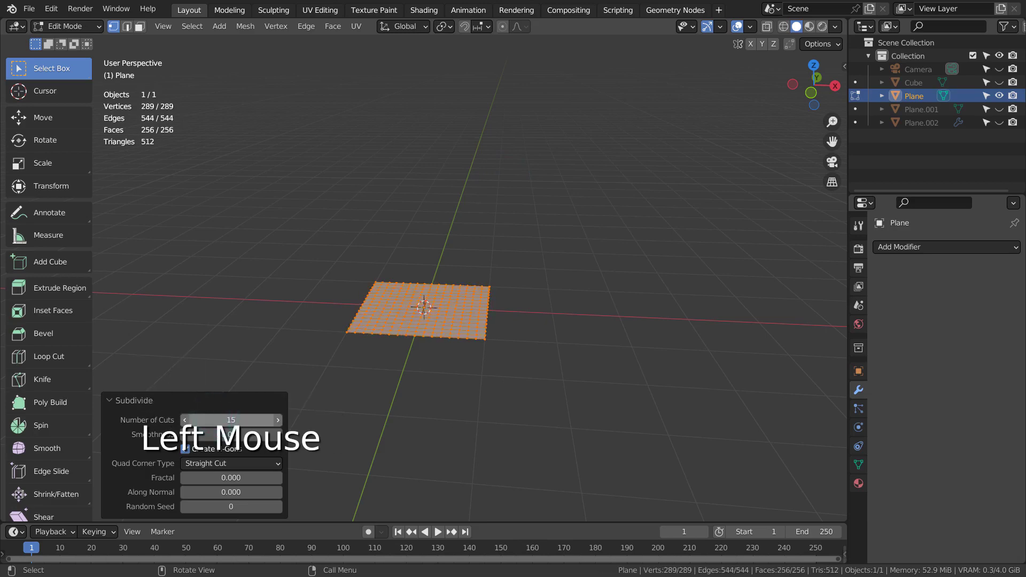
key("Tab")
scroll(500, 346, "up", 3)
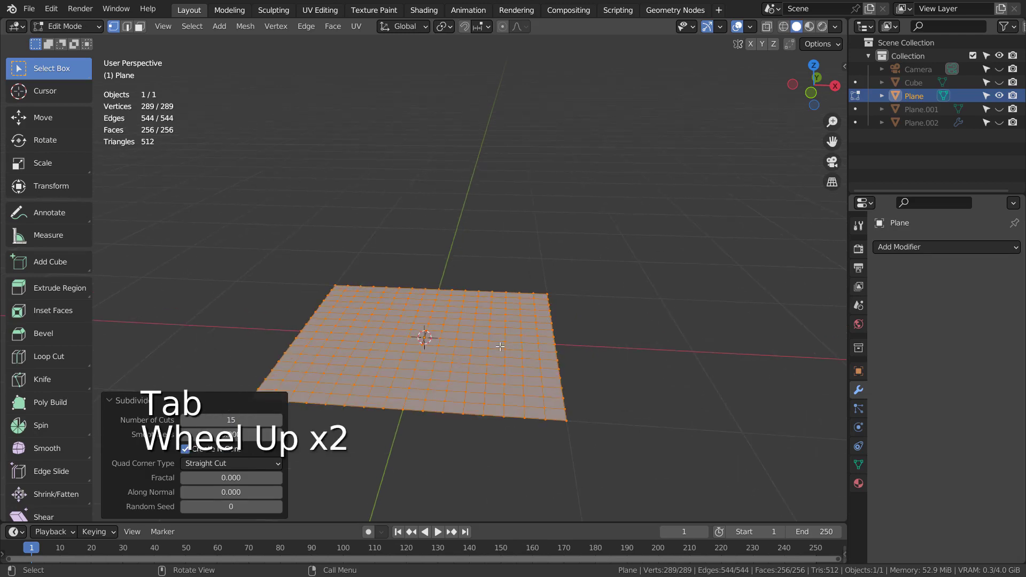
middle_click_drag(500, 353, 431, 111, "shift")
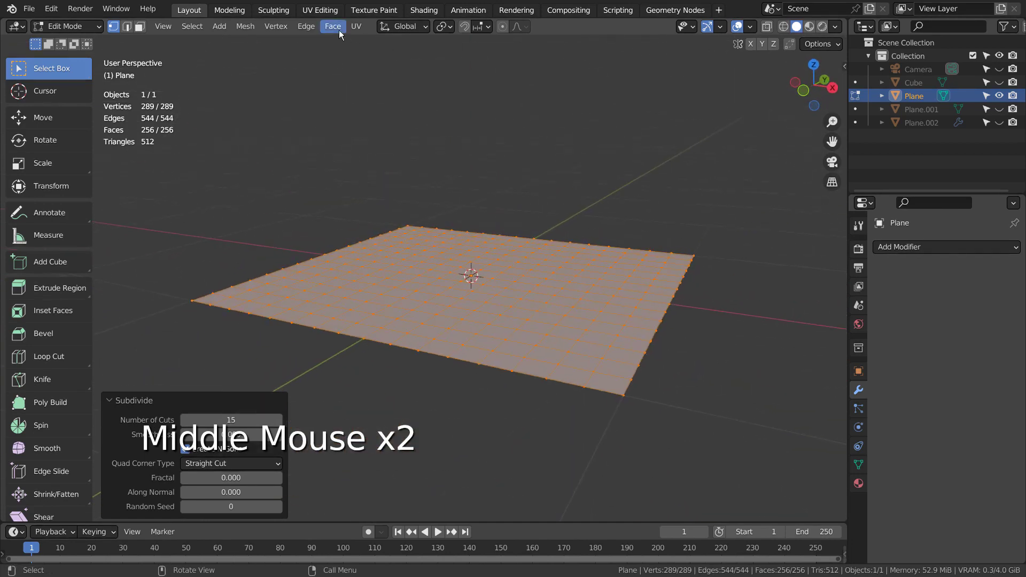
Apply Mesh > Transform > Randomize to jitter the grid's vertices by 0.1 m
left_click(246, 27)
mouse_move(256, 47)
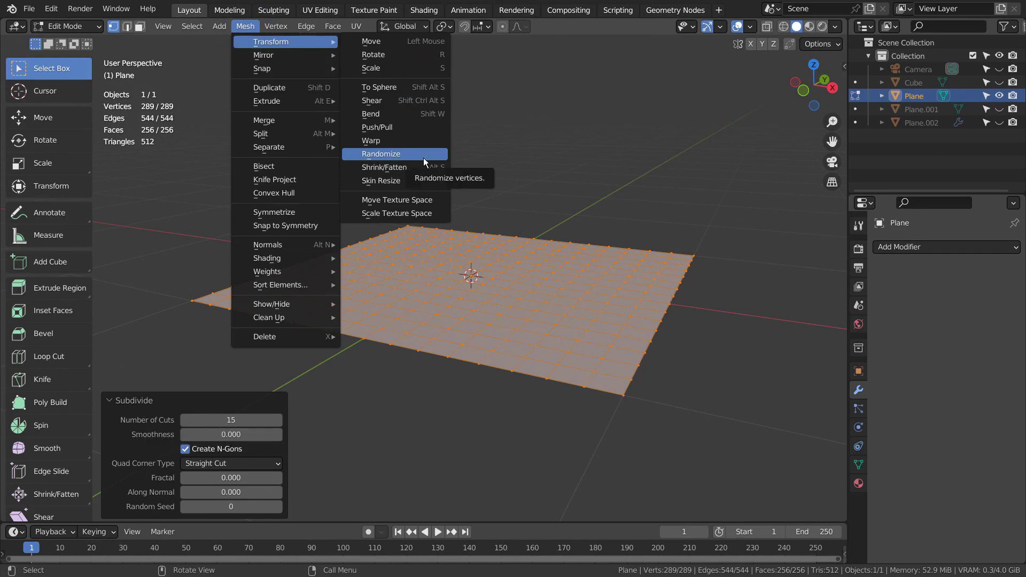
left_click(333, 26)
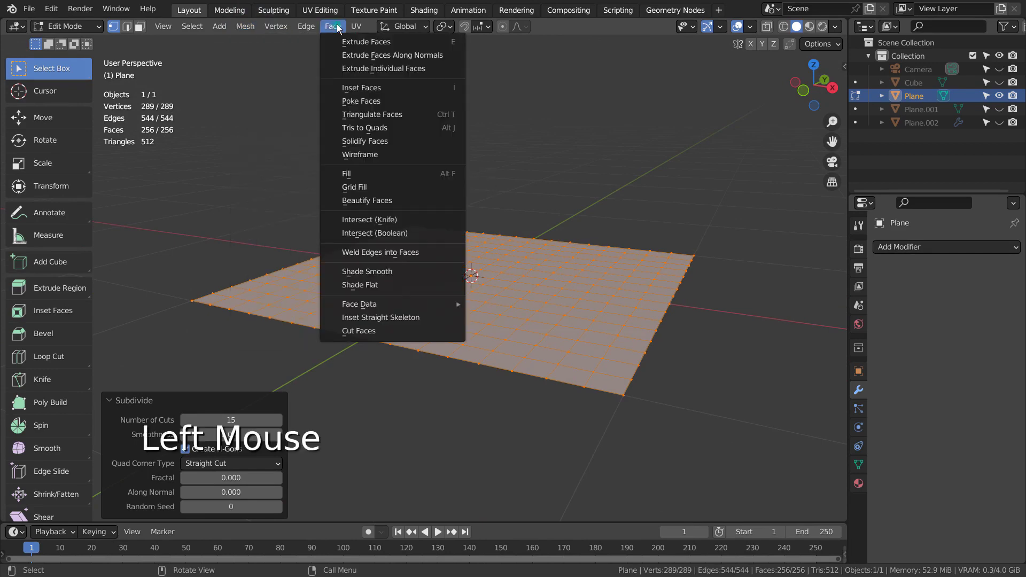
left_click(336, 27)
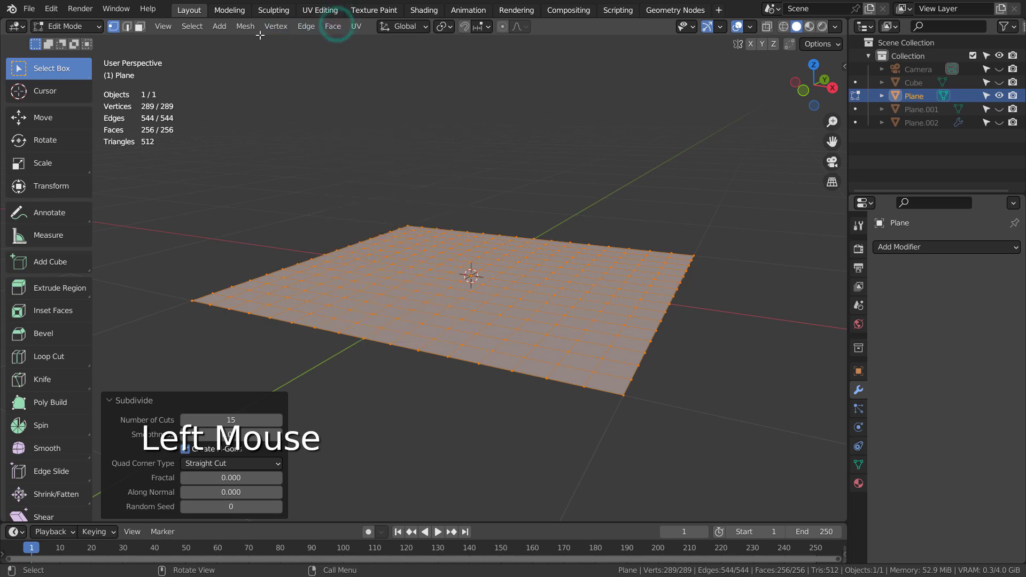
left_click(245, 27)
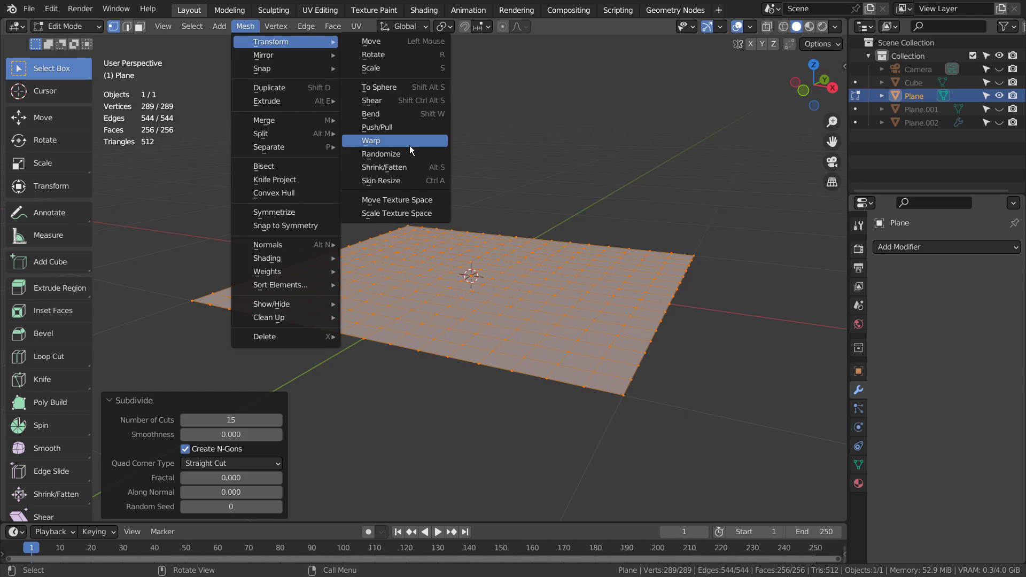
left_click(409, 151)
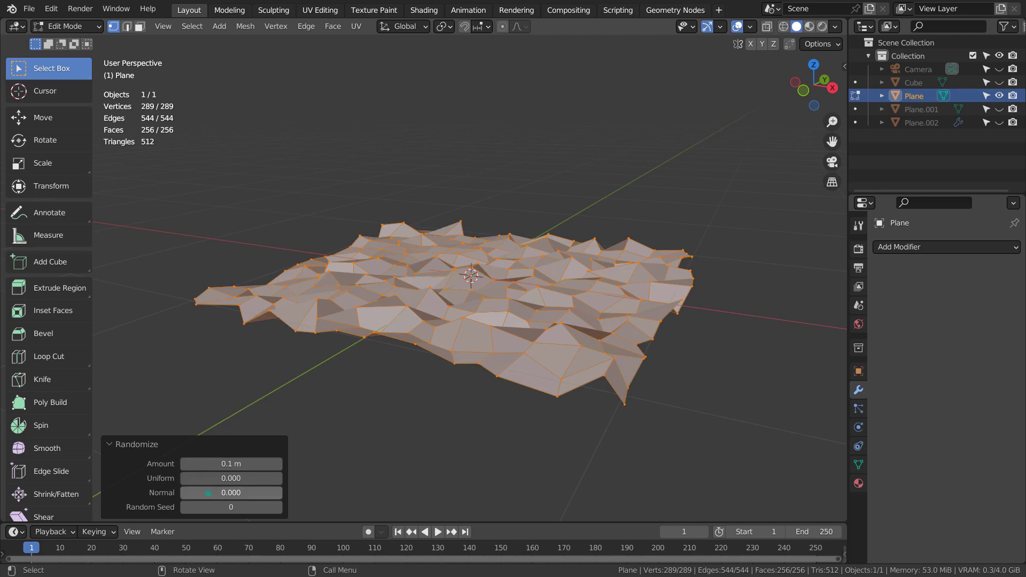
Set the randomize Normal to 1.000 and Amount to 0.316 m for tall jagged spikes
left_click_drag(207, 492, 313, 493)
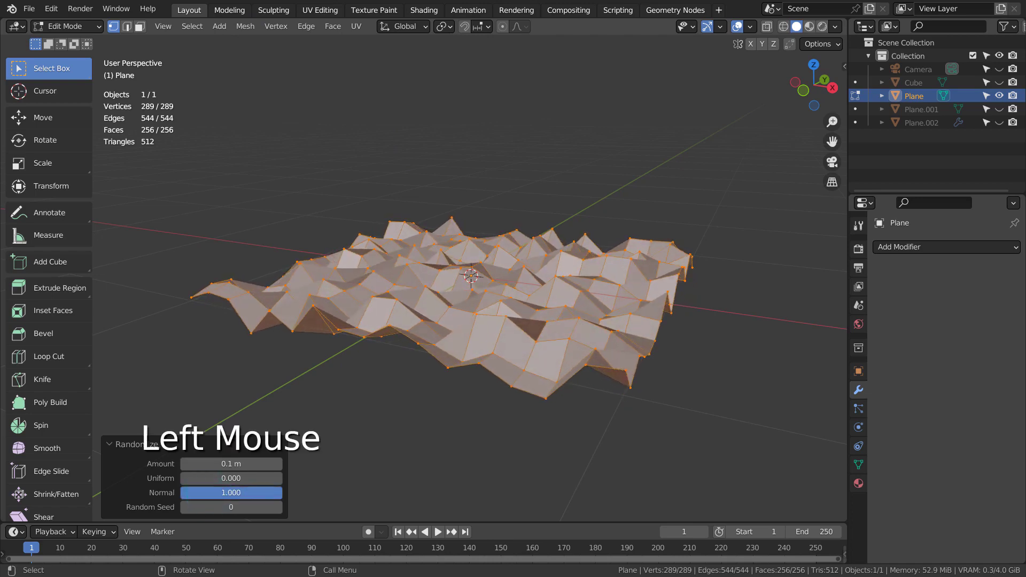
mouse_move(231, 464)
left_mouse_down("shift")
mouse_move(263, 464)
mouse_move(224, 464)
left_mouse_up("shift")
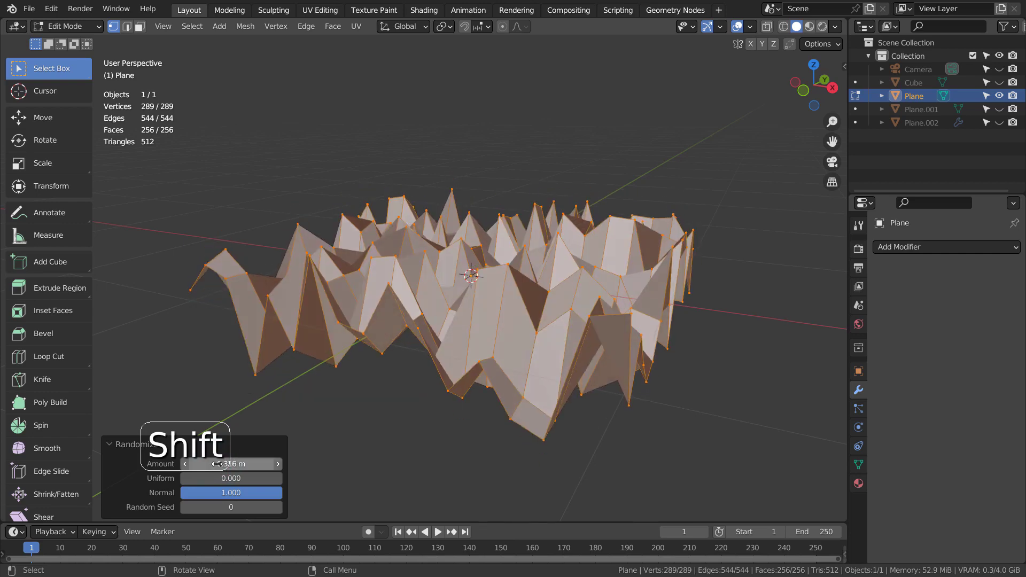
middle_click_drag(594, 382, 630, 327)
In front wireframe view, box-select the lower half of the mesh's vertices
key("KP_1")
key("shift+z")
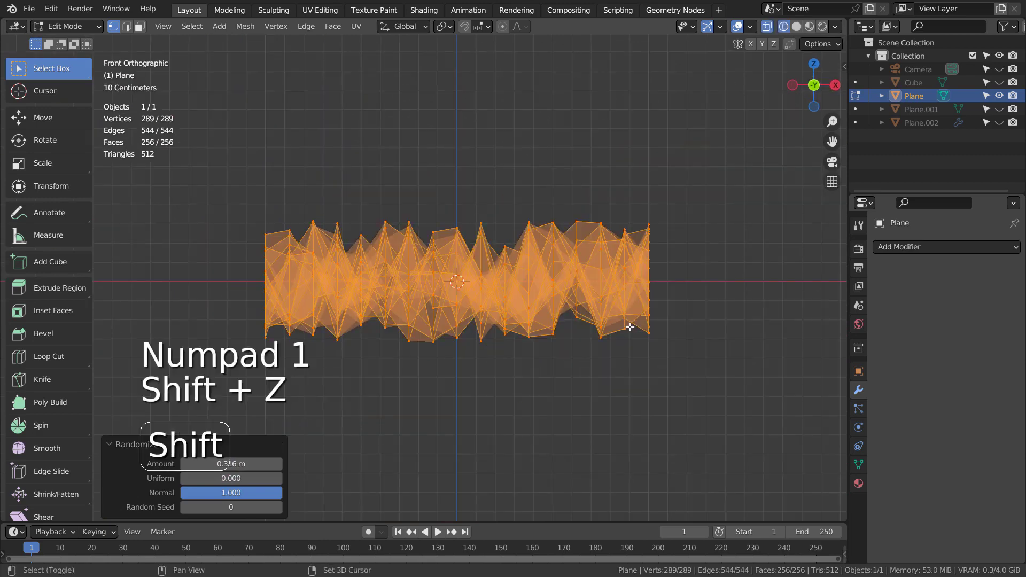
left_click(759, 319)
key("b")
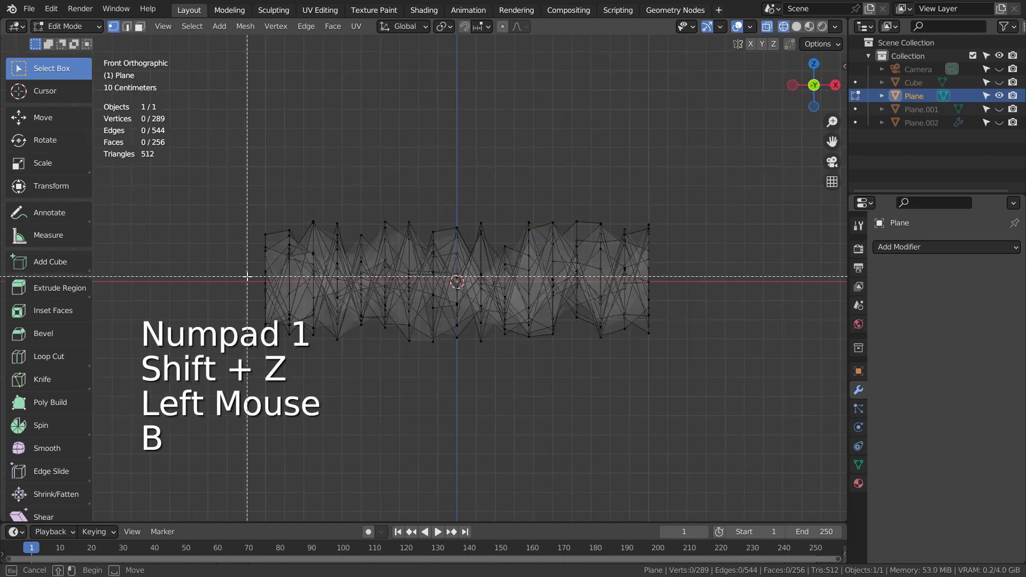
left_click_drag(247, 276, 454, 311)
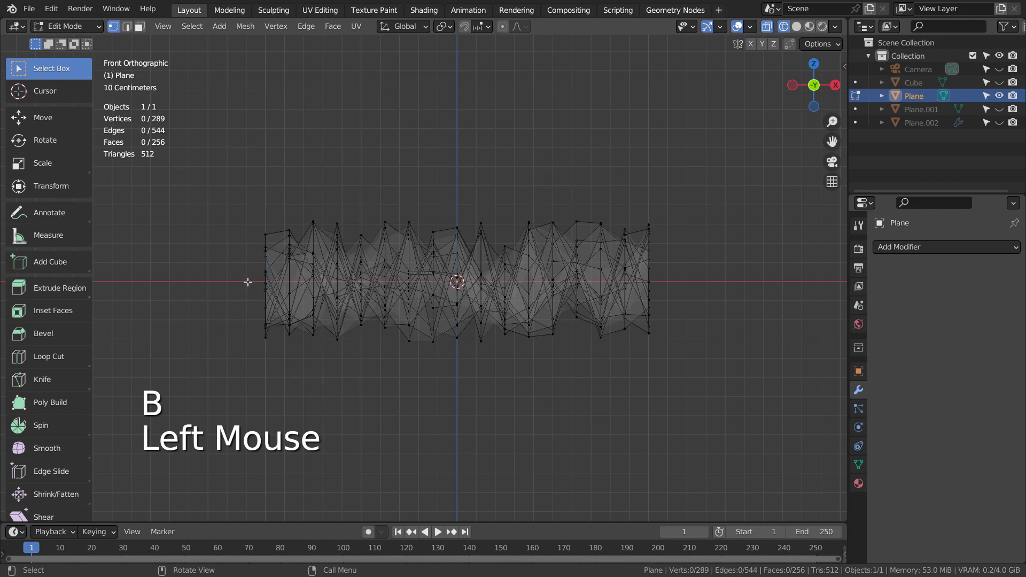
key("b")
left_click_drag(247, 282, 748, 374)
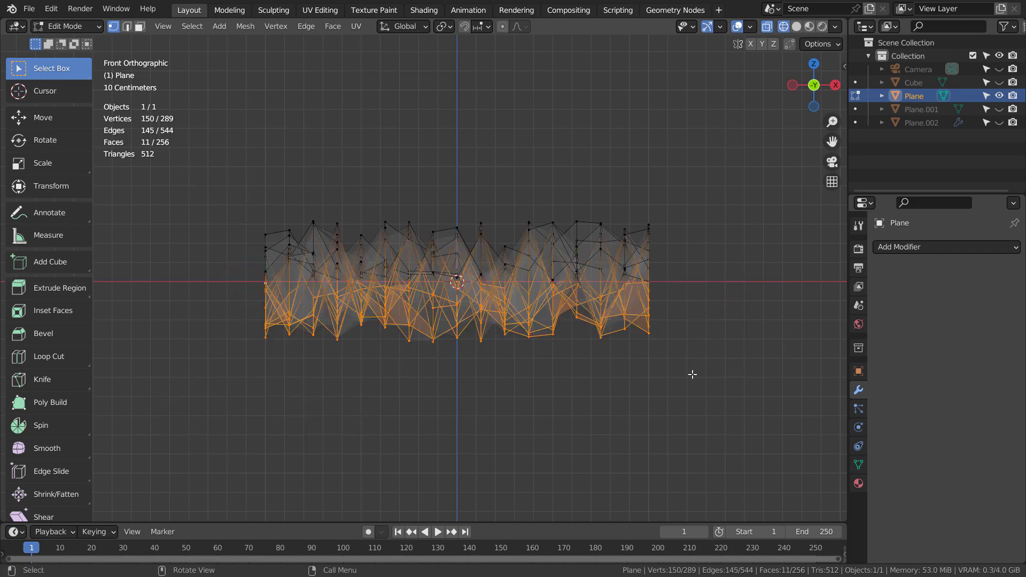
Scale the selected lower vertices to 0 along Z to flatten the base
key("s")
key("x")
key("0")
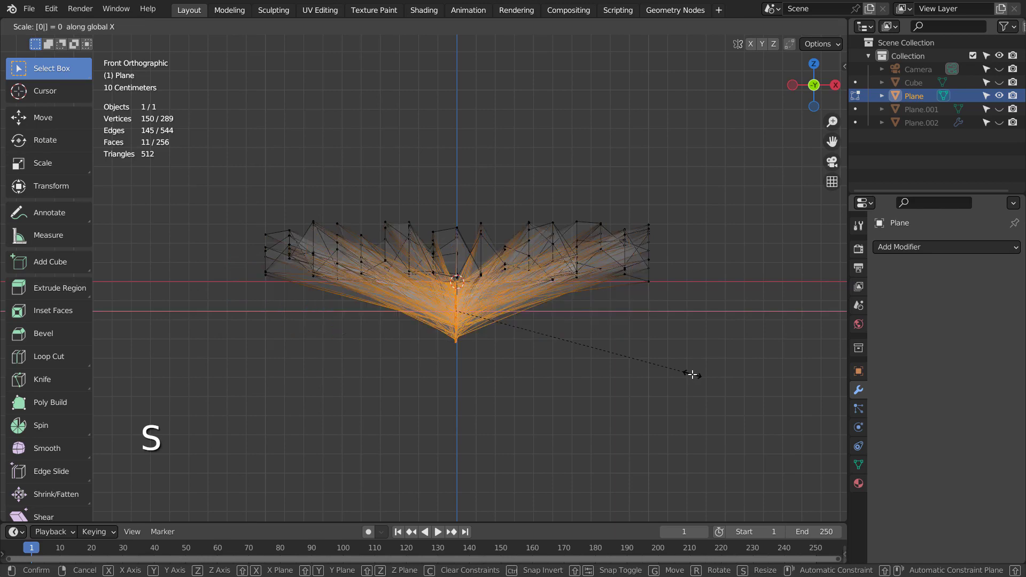
key("Return")
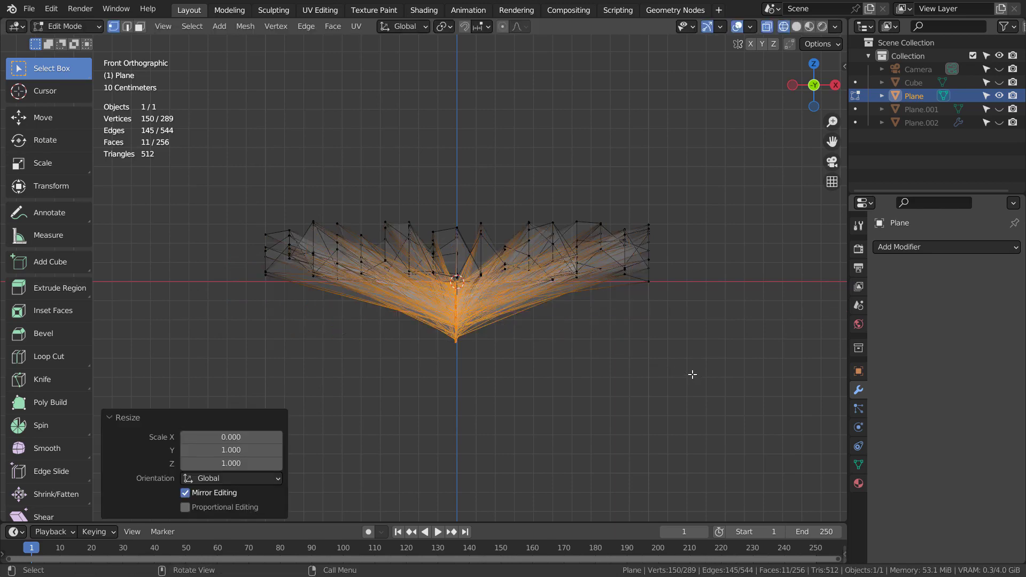
middle_click_drag(693, 374, 557, 368)
key("ctrl+z")
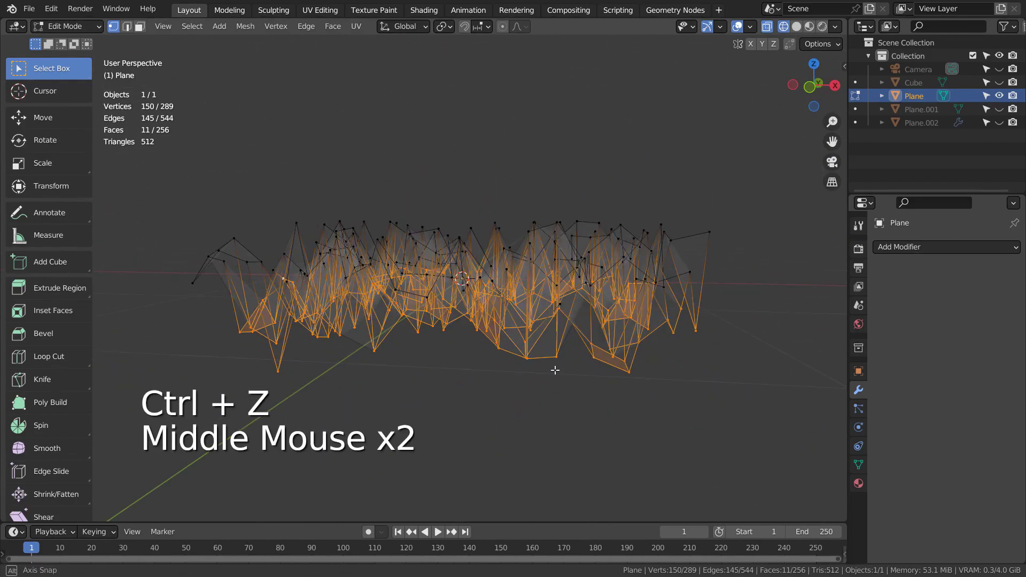
key("s")
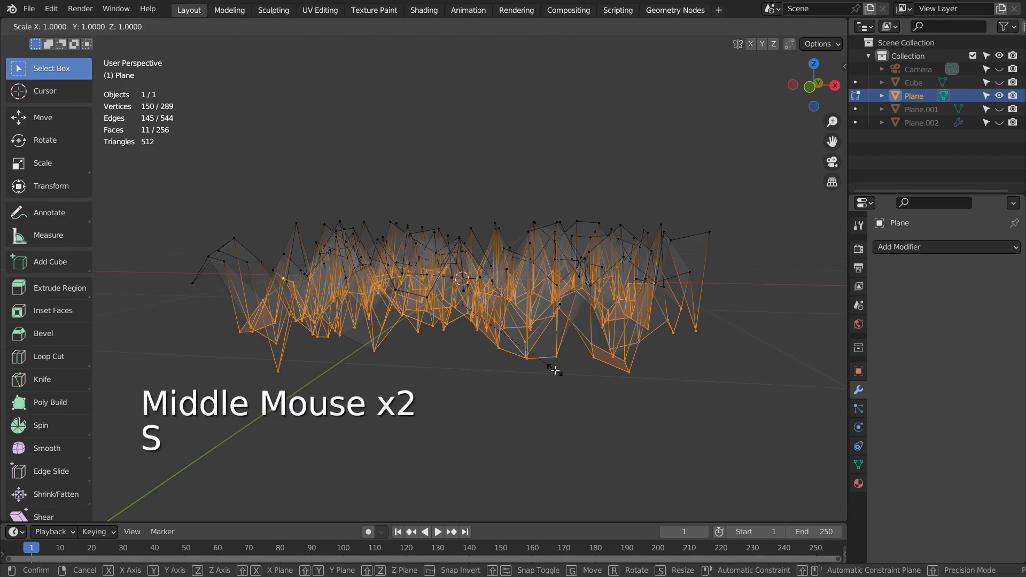
key("z")
key("0")
key("Return")
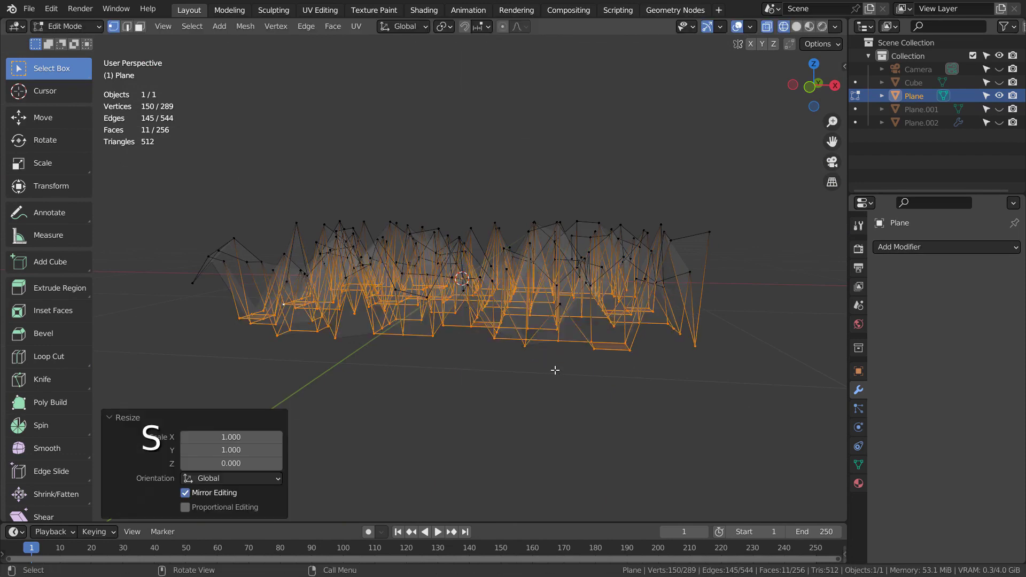
key("KP_1")
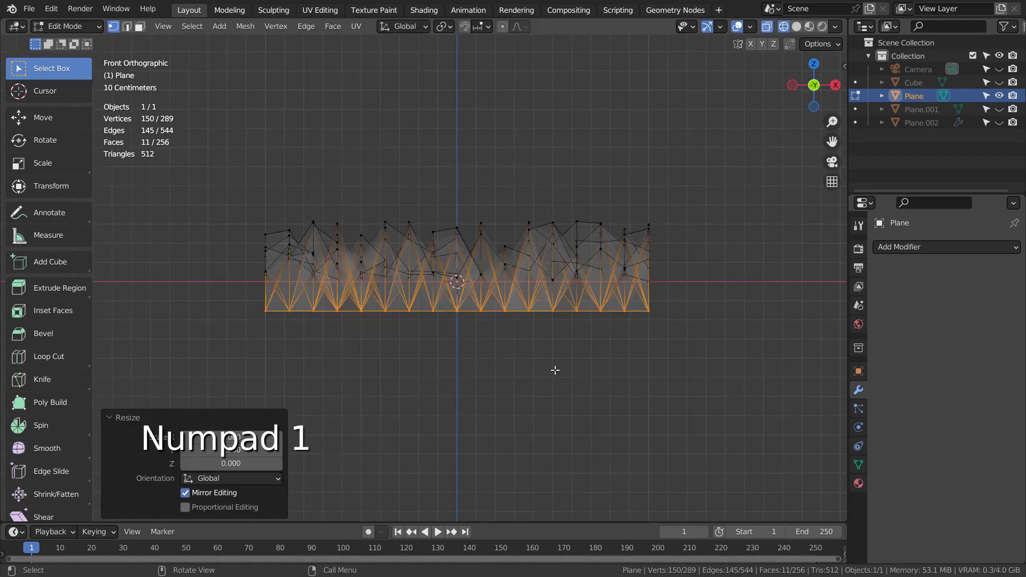
Undo the randomize and flatten edits, keeping the flat 289-vertex subdivided grid in Object Mode
key("Tab")
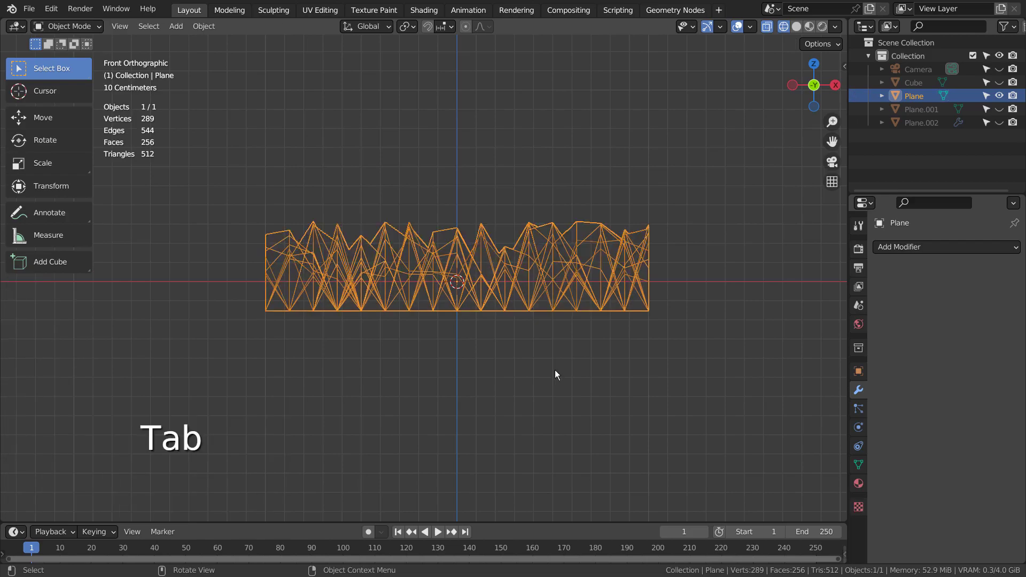
mouse_move(555, 370)
middle_mouse_down()
mouse_move(569, 392)
mouse_move(500, 411)
mouse_move(547, 396)
mouse_move(389, 478)
mouse_move(282, 397)
mouse_move(261, 346)
mouse_move(430, 293)
mouse_move(505, 290)
mouse_move(556, 309)
mouse_move(553, 374)
middle_mouse_up()
key("shift+z")
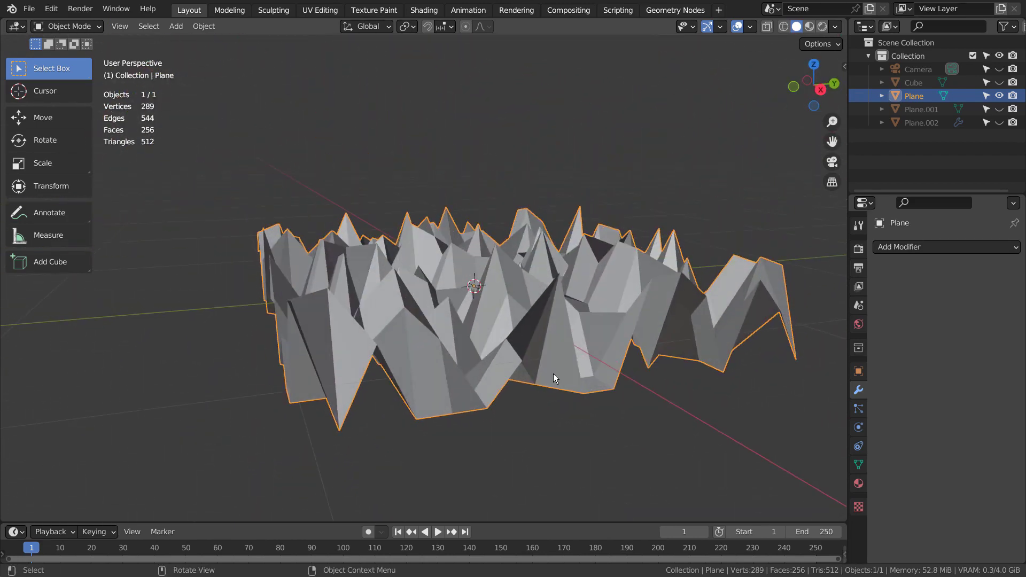
key("ctrl+z")
key("ctrl+z")
key("ctrl+z")
key("ctrl+z")
key("ctrl+z")
key("ctrl+z")
key("ctrl+z")
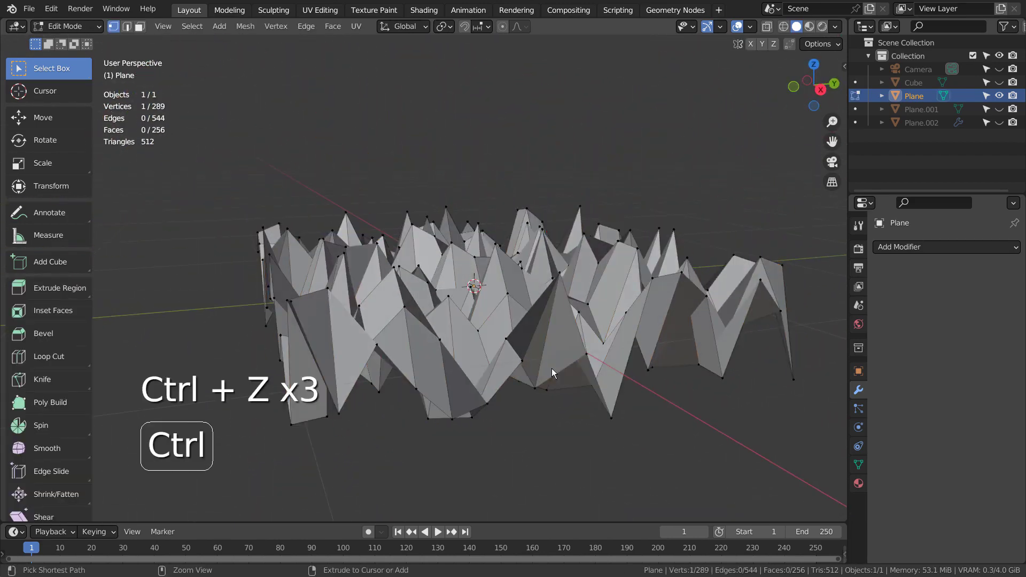
key("ctrl+shift+z")
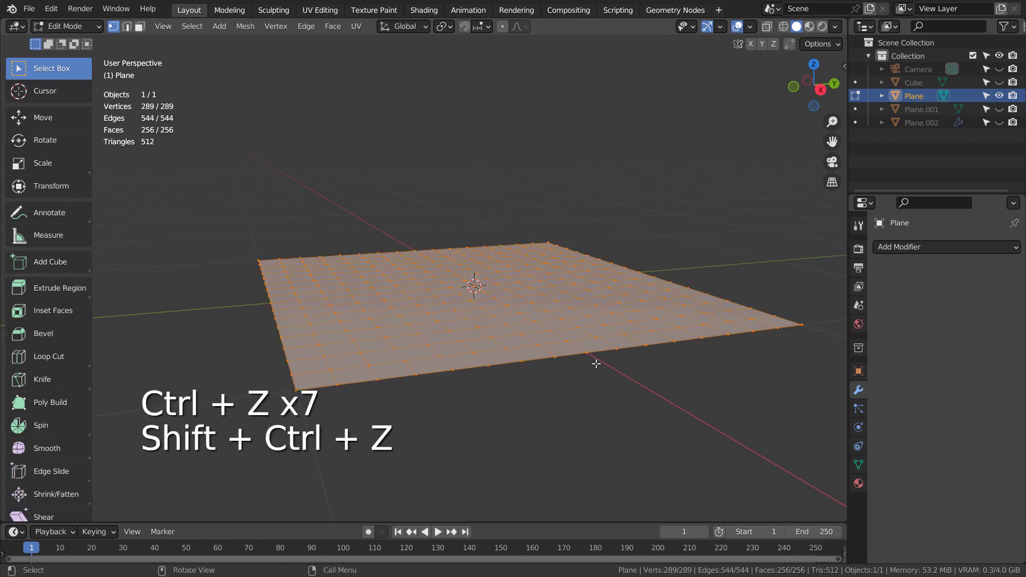
key("Tab")
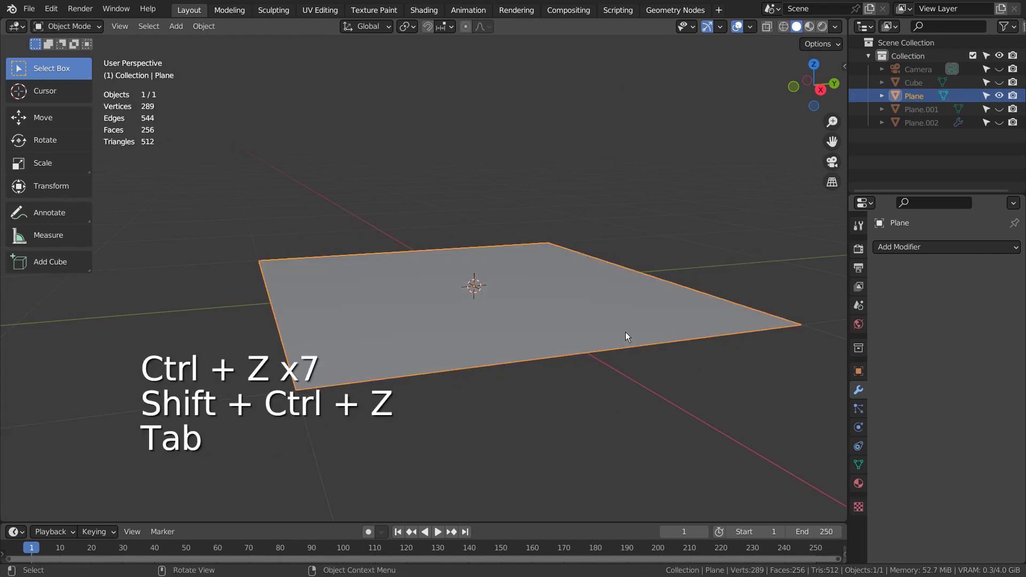
Add a Displace modifier with a new texture of type Noise
left_click(938, 244)
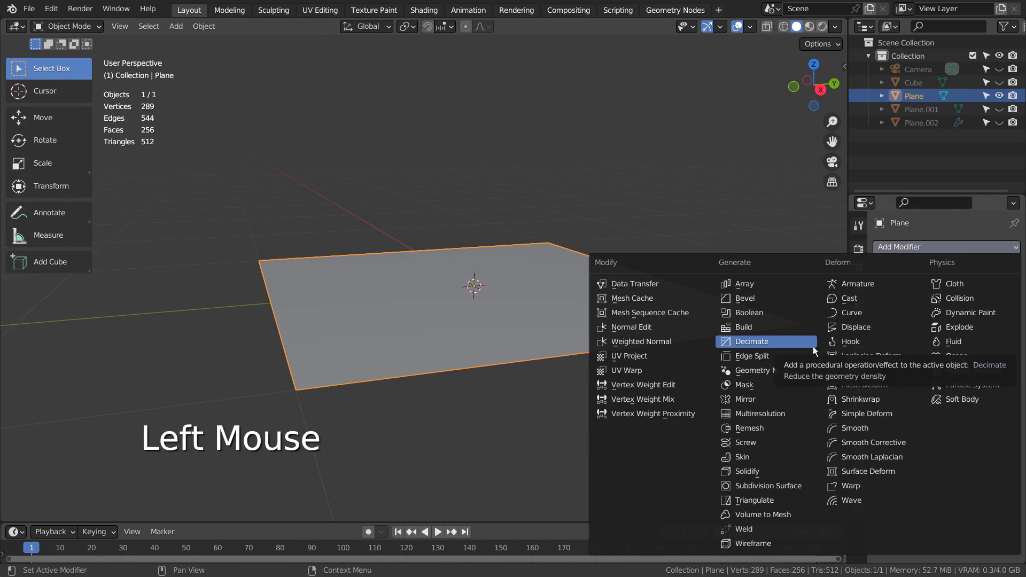
left_click(858, 327)
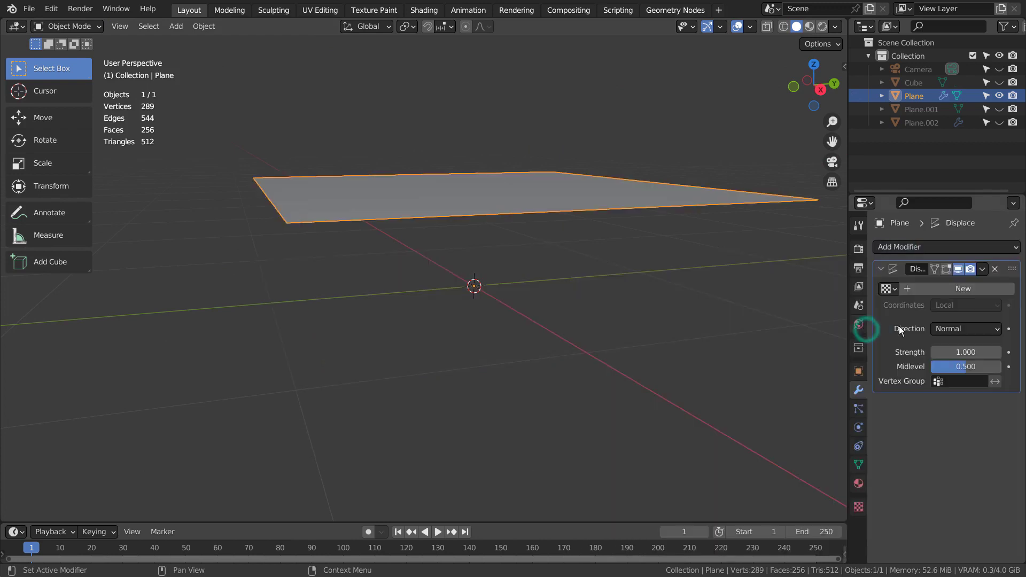
left_click(916, 289)
left_click(859, 506)
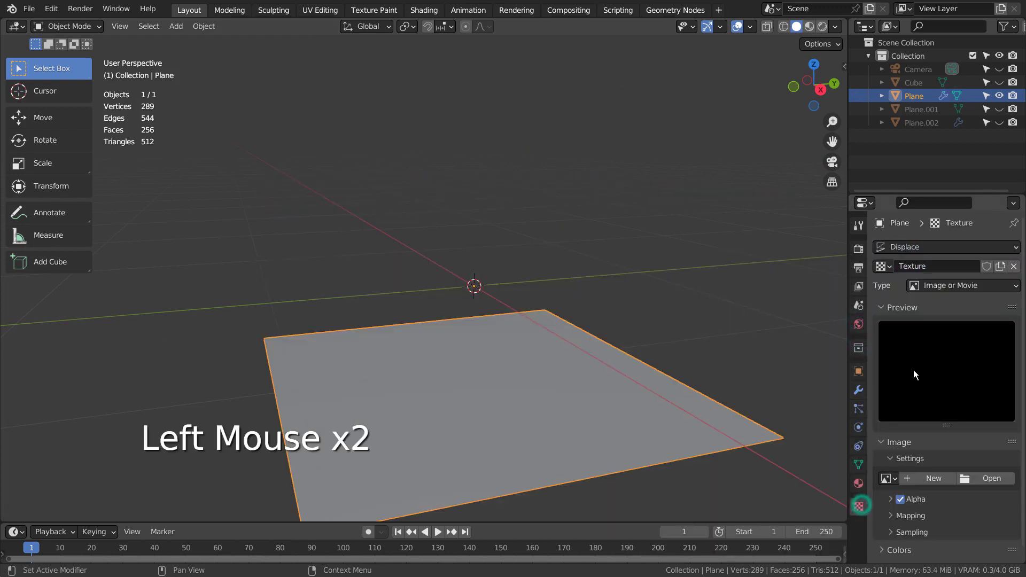
left_click(935, 287)
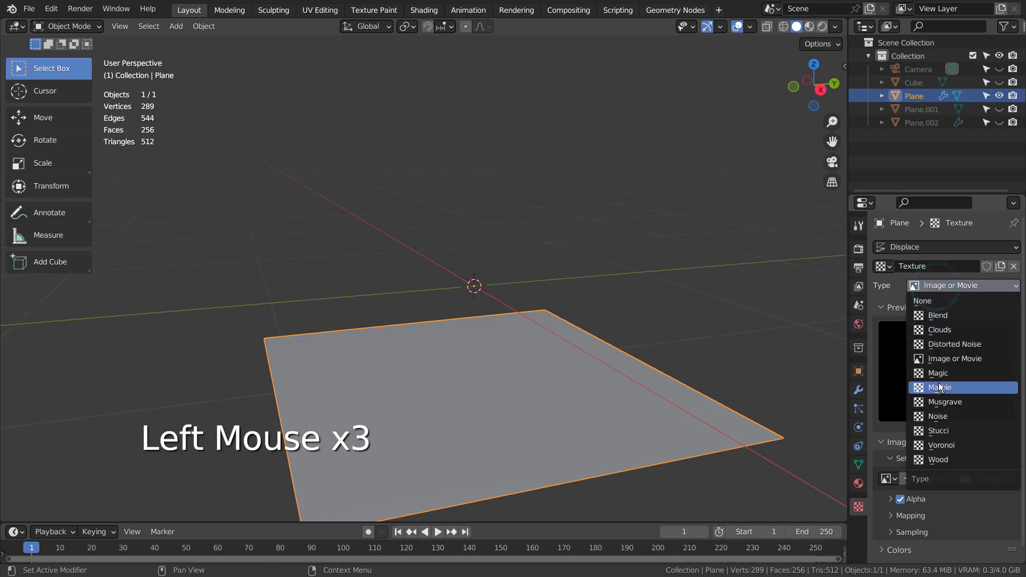
left_click(936, 415)
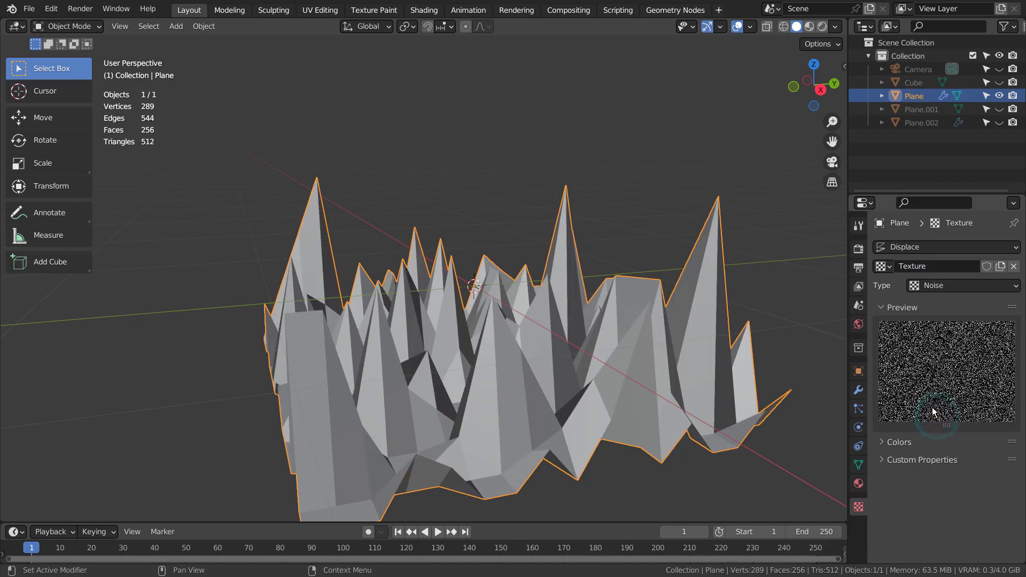
mouse_move(593, 390)
middle_mouse_down()
mouse_move(695, 338)
mouse_move(703, 316)
mouse_move(655, 376)
mouse_move(577, 401)
middle_mouse_up()
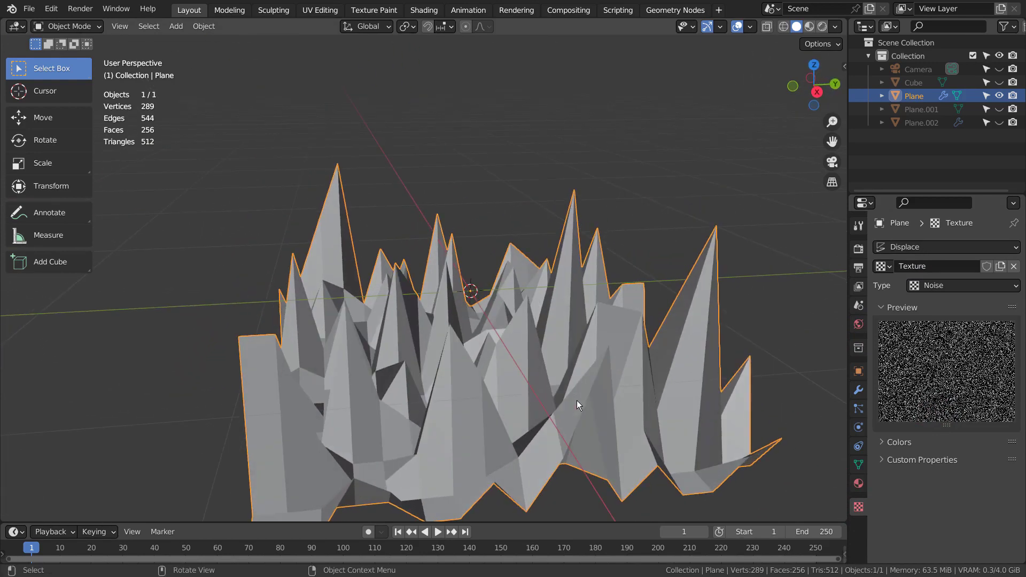
left_click(527, 342)
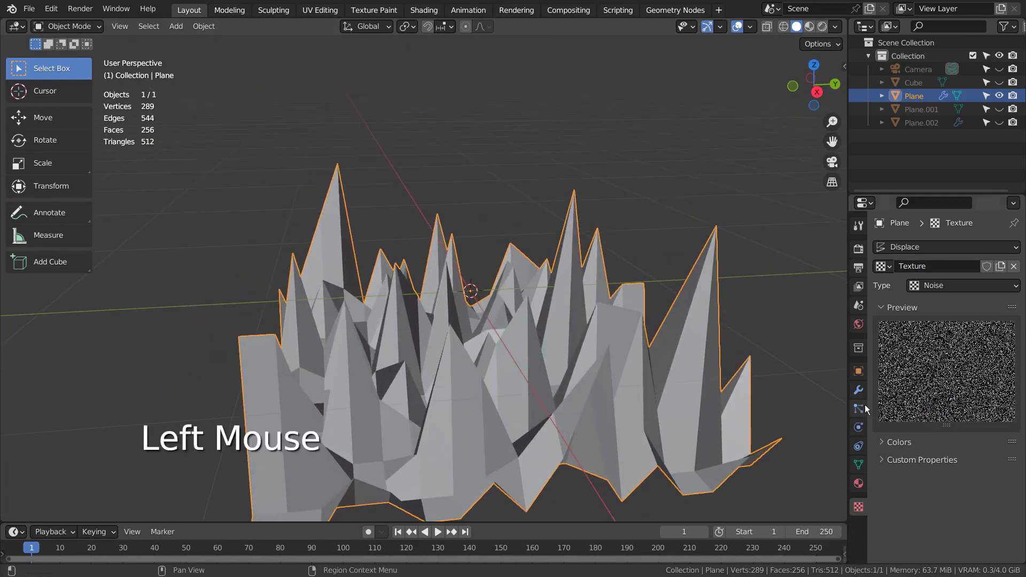
Set the Displace direction to Z and its strength to 0.370
left_click(860, 392)
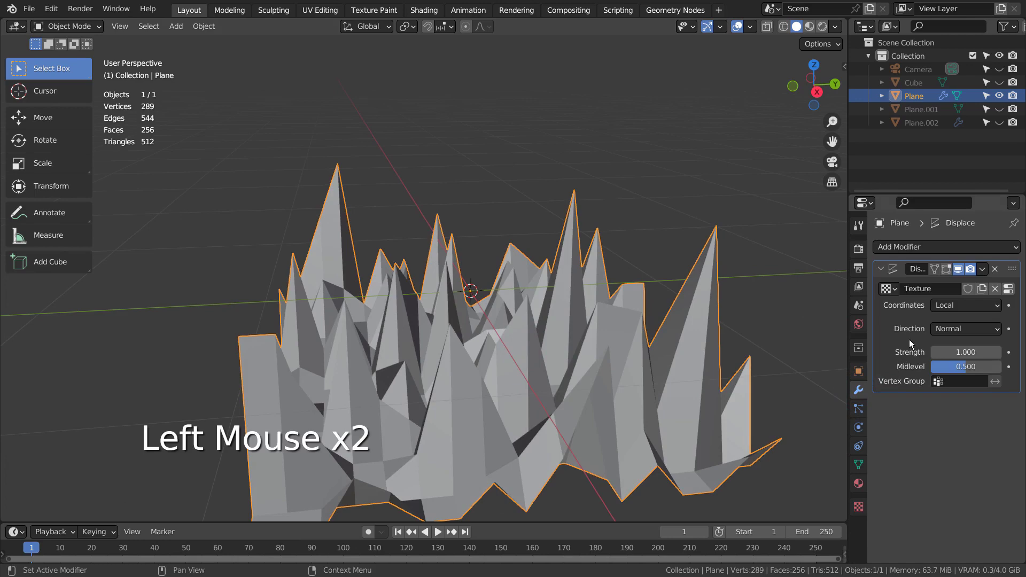
left_click(964, 329)
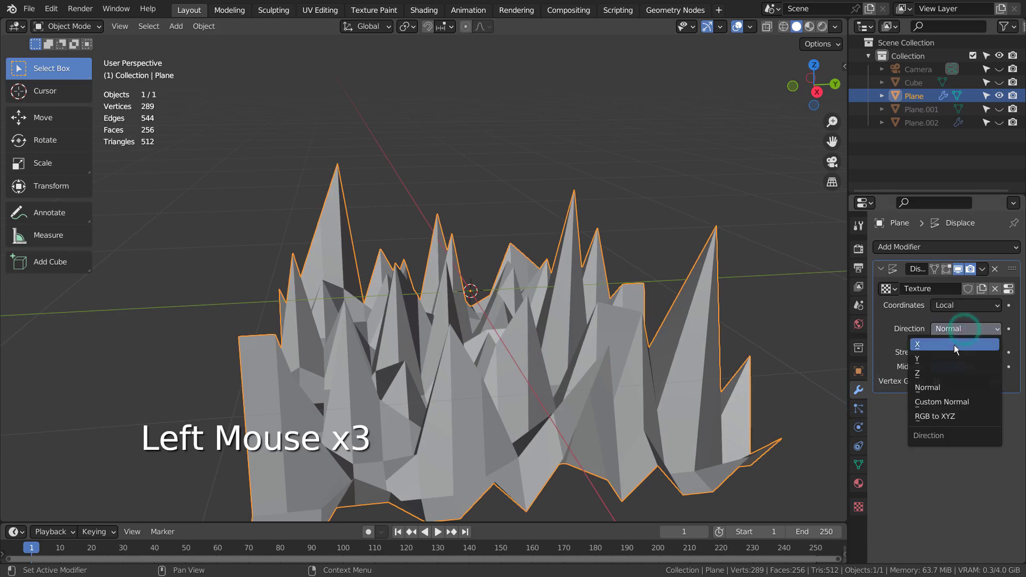
left_click(938, 374)
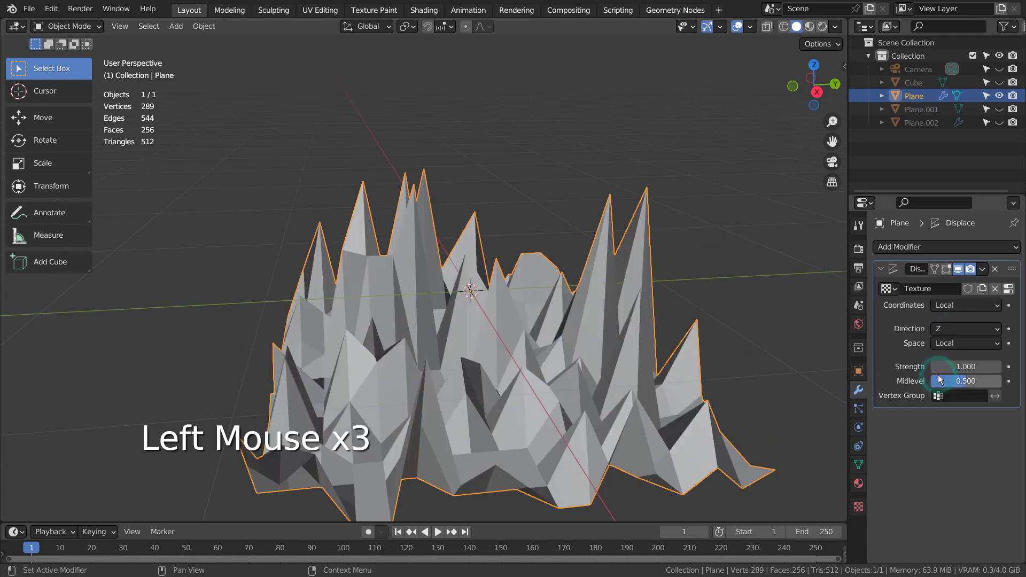
mouse_move(977, 367)
left_mouse_down("shift")
mouse_move(962, 366)
mouse_move(986, 367)
mouse_move(935, 367)
mouse_move(975, 366)
left_mouse_up("shift")
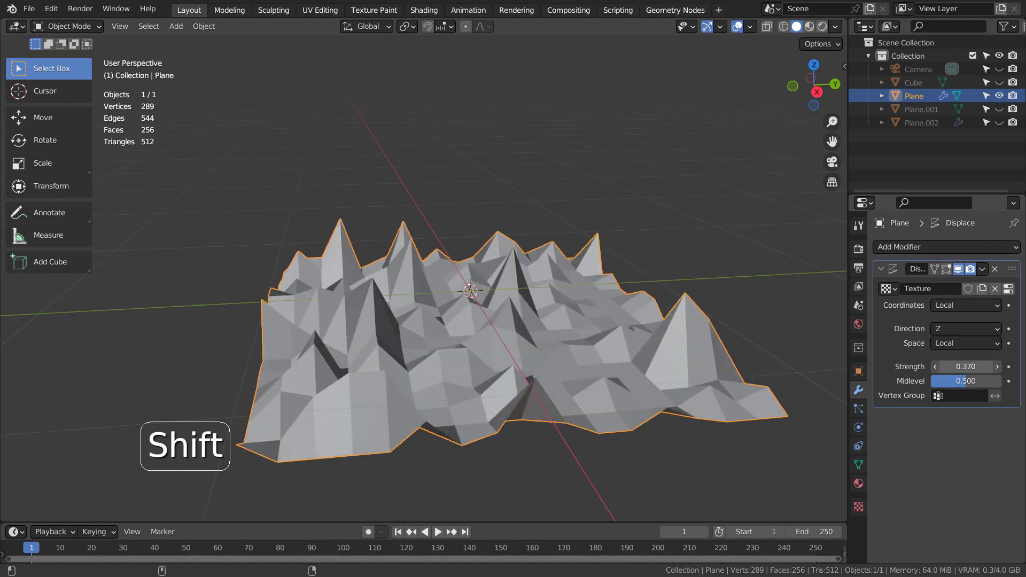
middle_click_drag(747, 352, 553, 346)
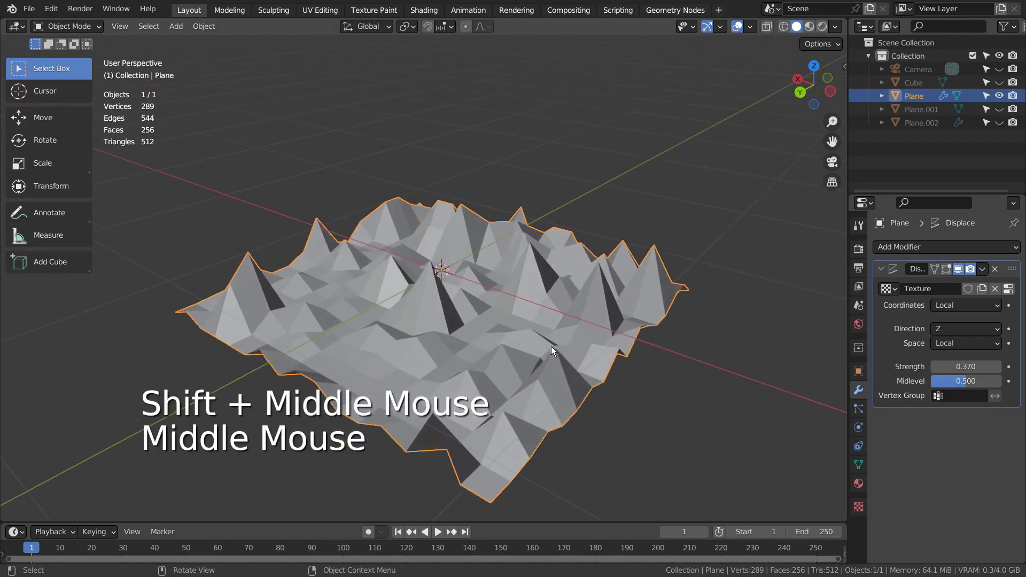
Apply the Displace modifier to the terrain mesh and duplicate the terrain in place
key("shift+d")
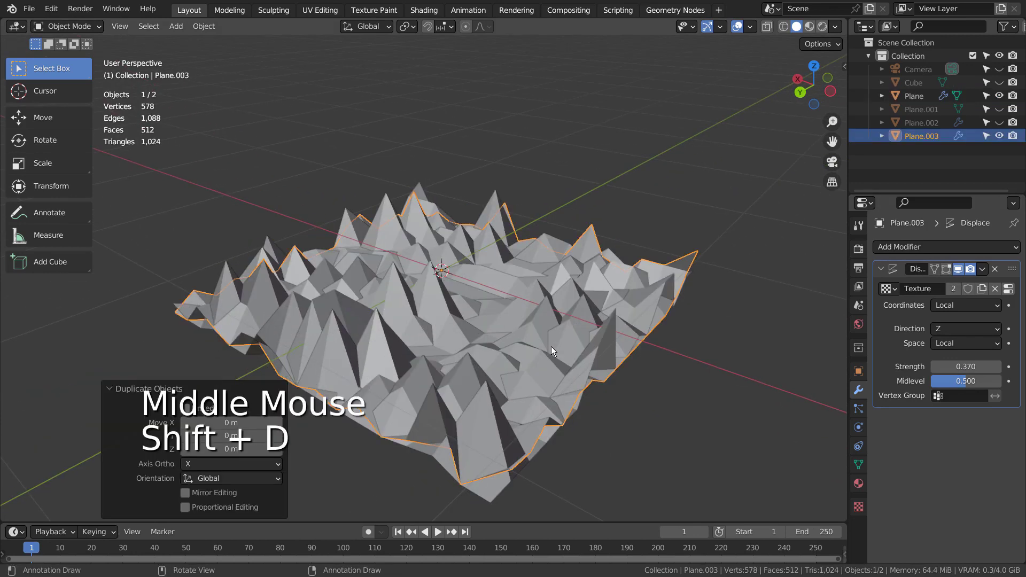
key("ctrl+z")
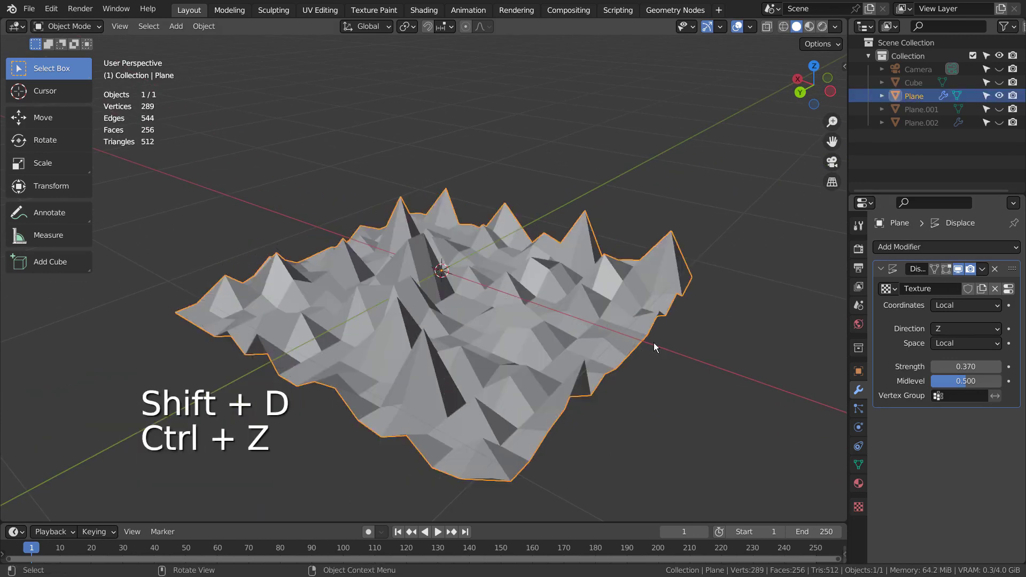
left_click(885, 329)
key("ctrl+a")
left_click(613, 321)
key("shift+d")
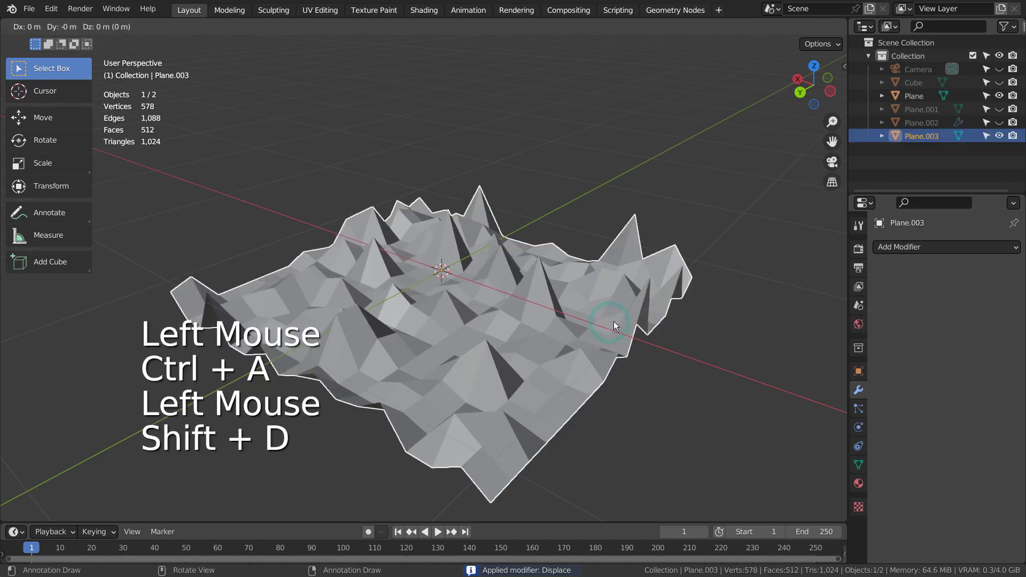
left_click(614, 322)
Give the copy a Wireframe modifier with 0.01 m thickness, then reselect the original terrain
left_click(916, 248)
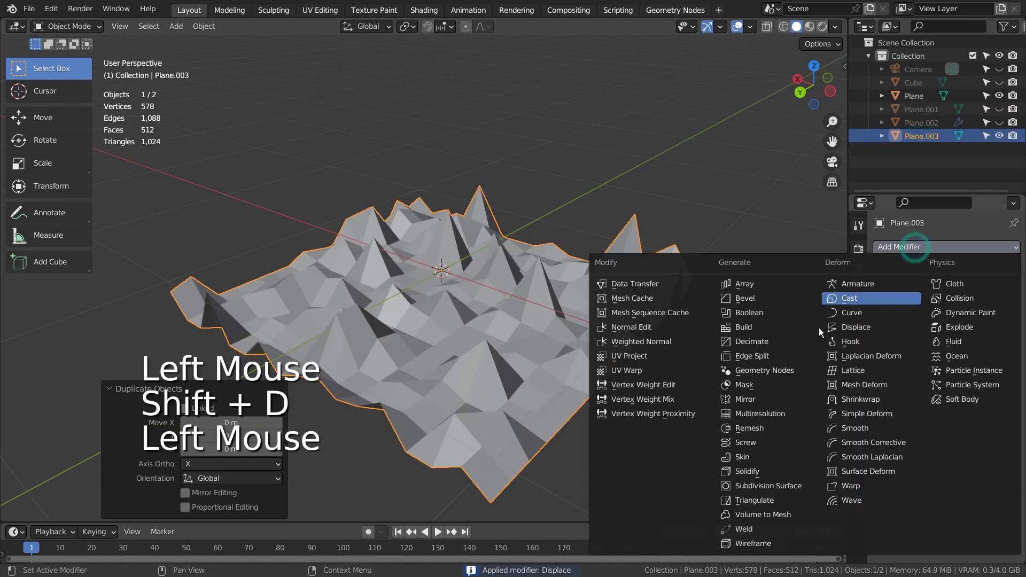
left_click(784, 540)
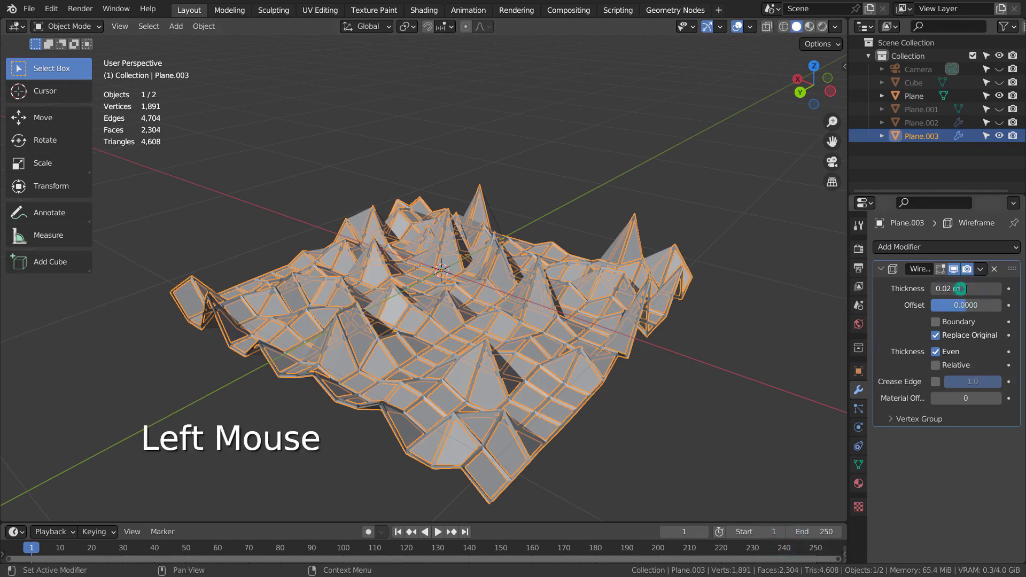
key("BackSpace")
key("BackSpace")
key("BackSpace")
type("1")
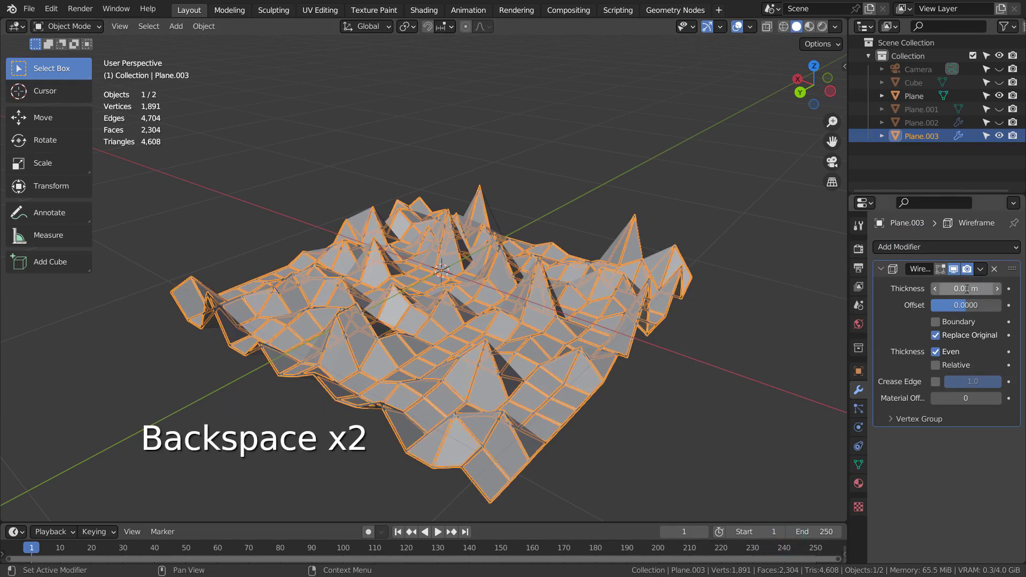
left_click(731, 250)
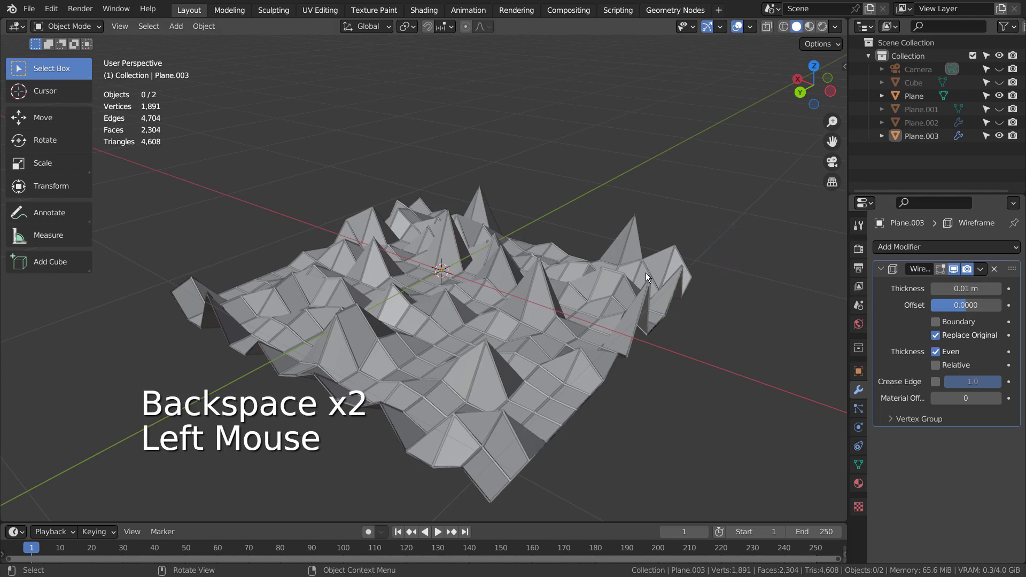
left_click(636, 239)
left_click(636, 238)
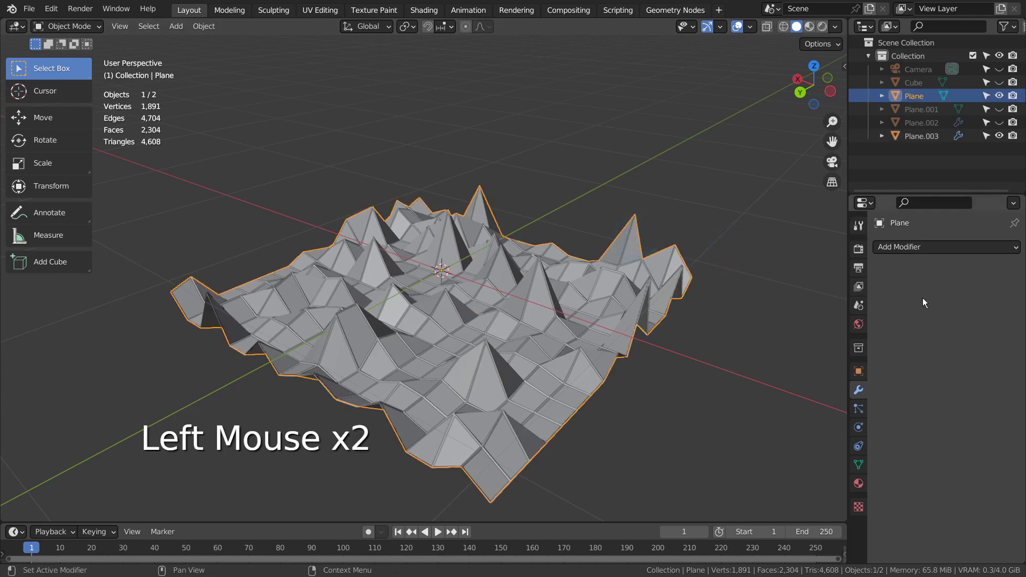
Add a new material to the terrain plane and set its base colour to black
left_click(858, 483)
left_click(962, 303)
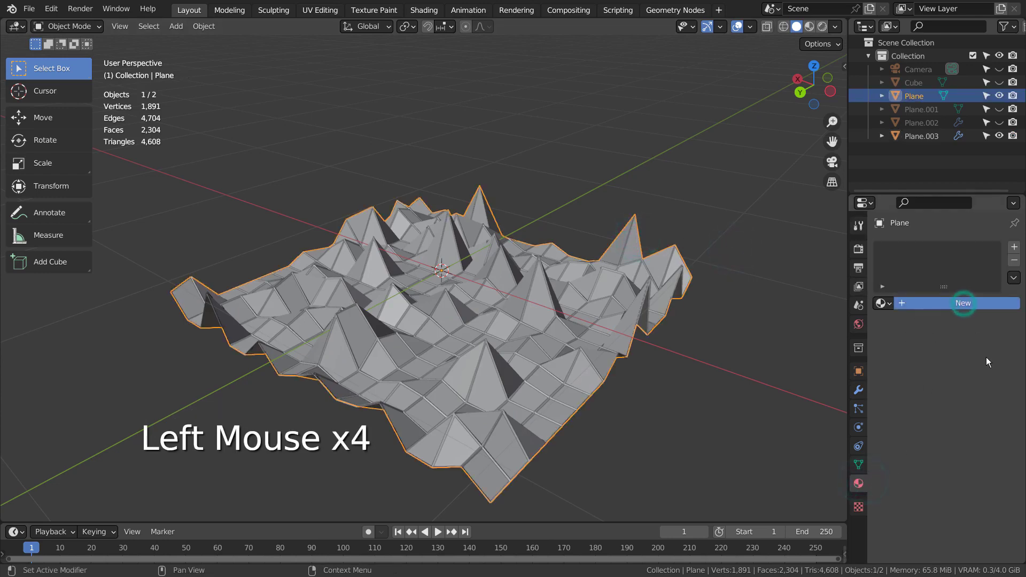
left_click(970, 442)
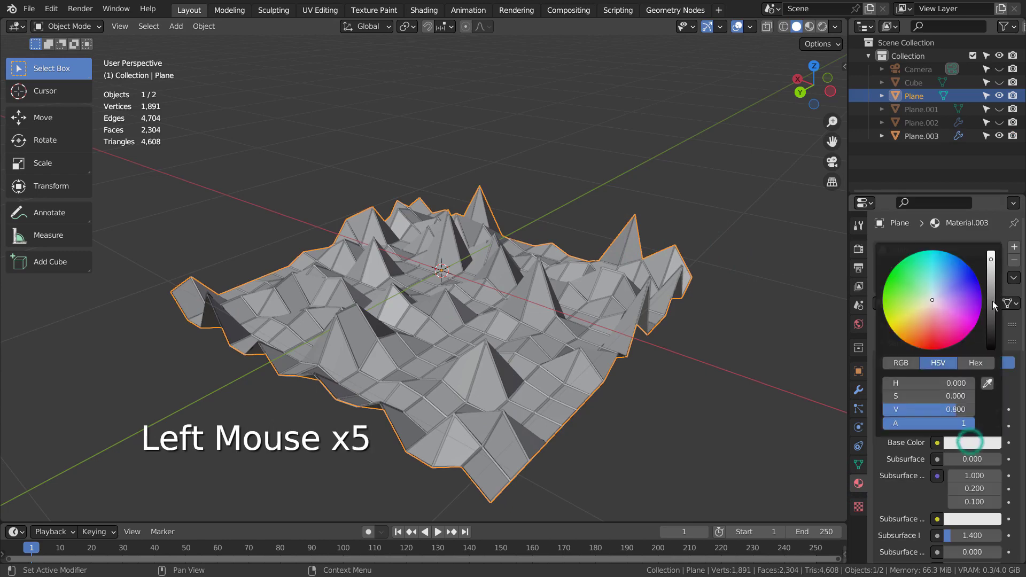
left_click_drag(992, 300, 992, 350)
Select the wireframe copy Plane.003 in the viewport
left_click(630, 243)
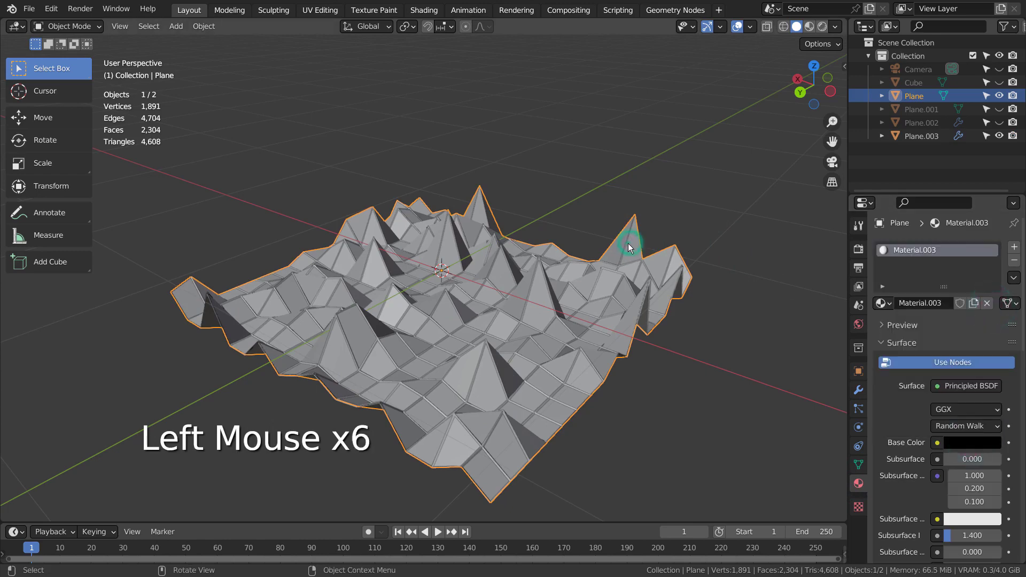
left_click(627, 242)
left_click(628, 243)
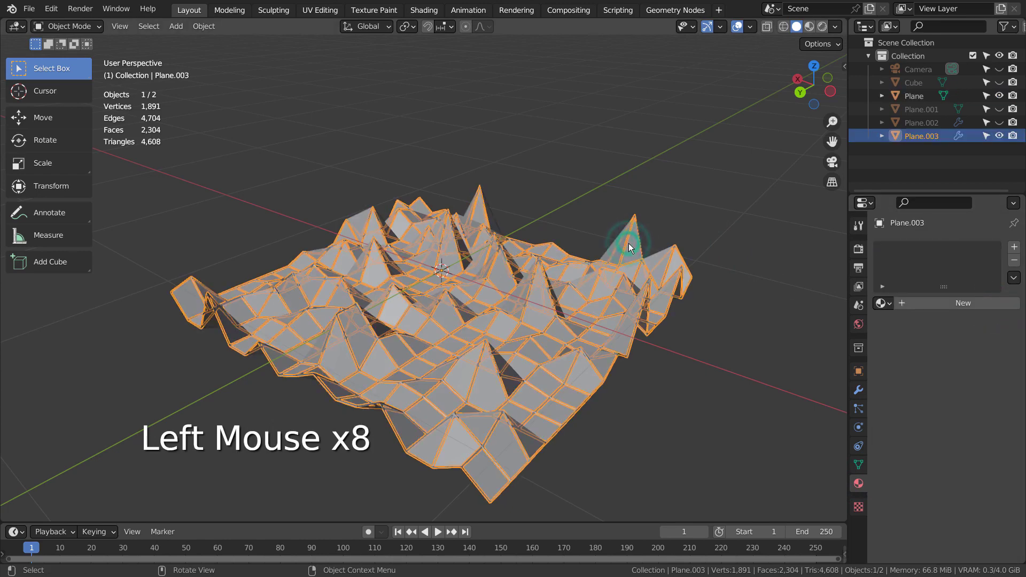
Give Plane.003 a new Emission material at strength 5, choose its colour, and go to Render Properties
left_click(919, 303)
left_click(942, 386)
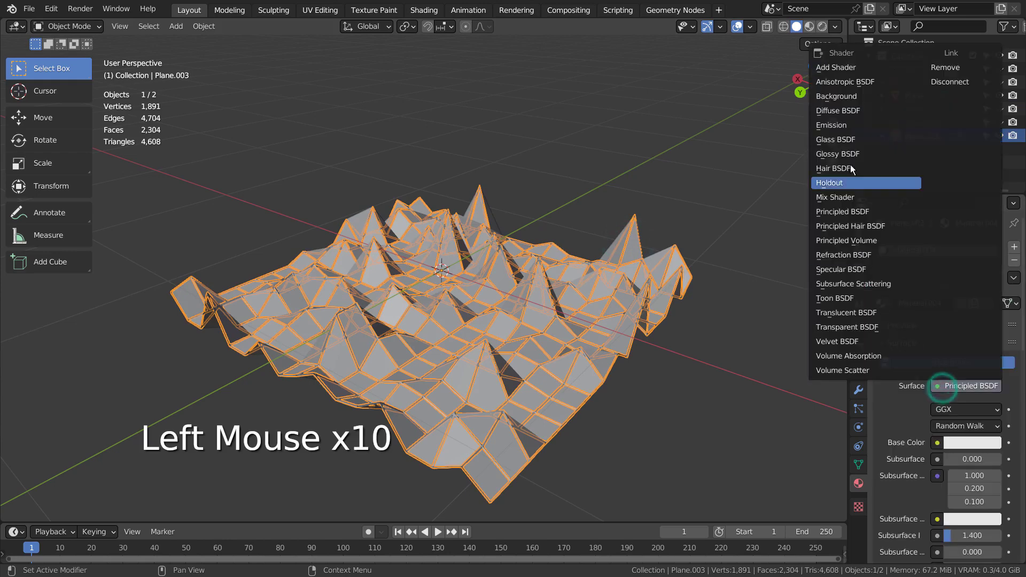
left_click(839, 125)
left_click(974, 425)
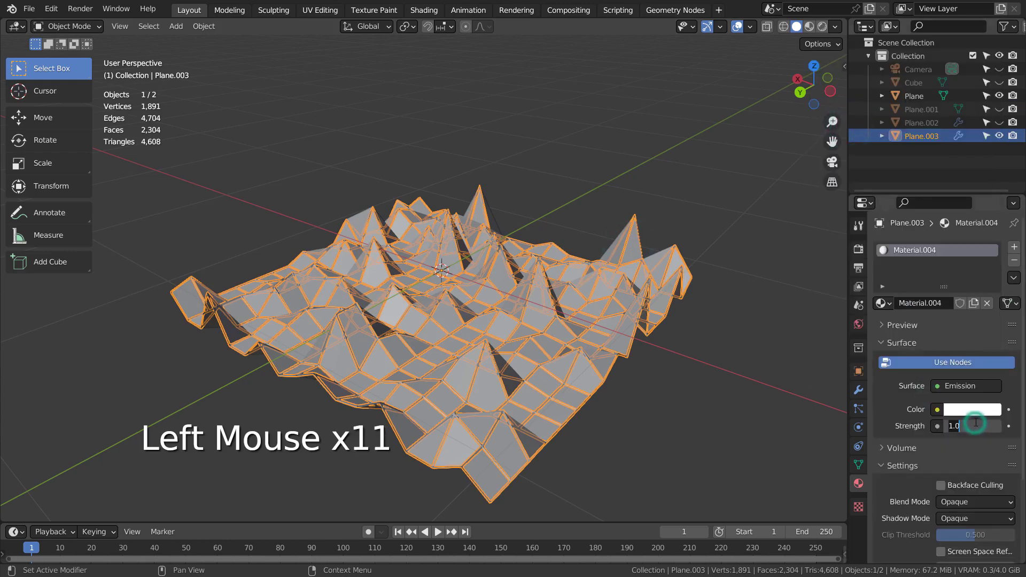
type("5")
key("Return")
left_click(972, 409)
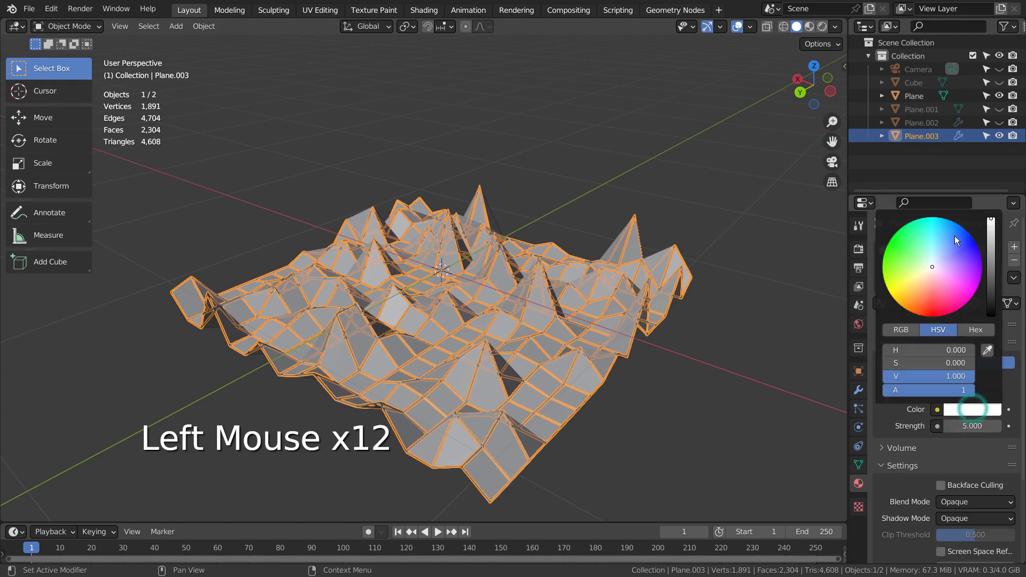
left_click(858, 248)
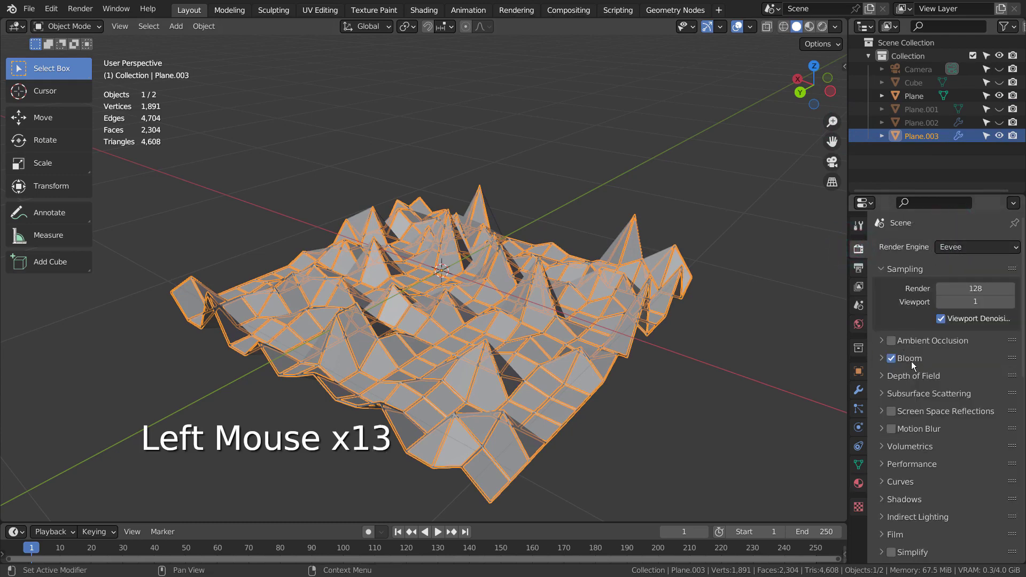
Preview in Rendered shading with nothing selected, zoomed in on the glowing cyan wireframe
left_click(652, 133)
left_click(653, 135)
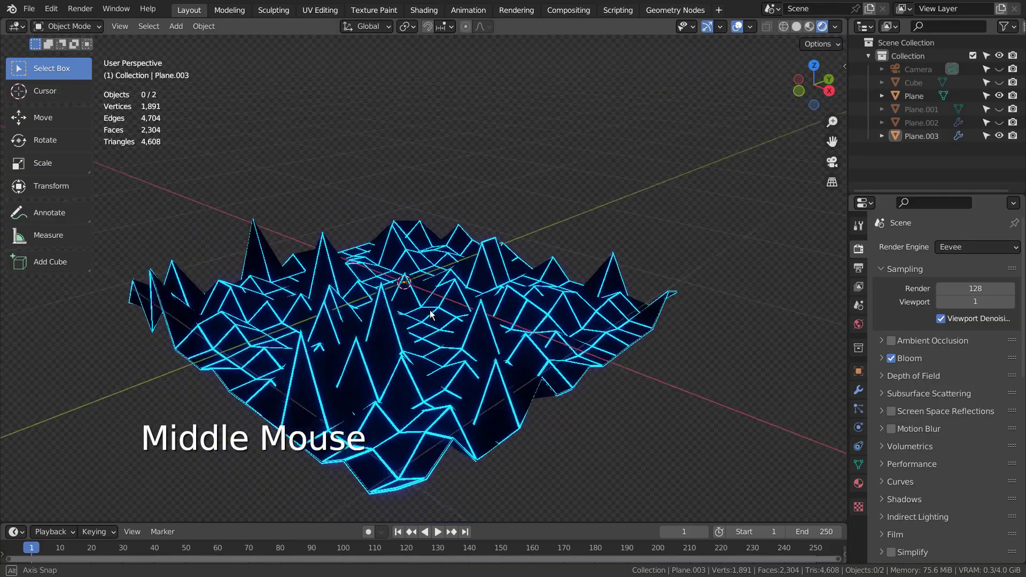
scroll(492, 299, "up", 2)
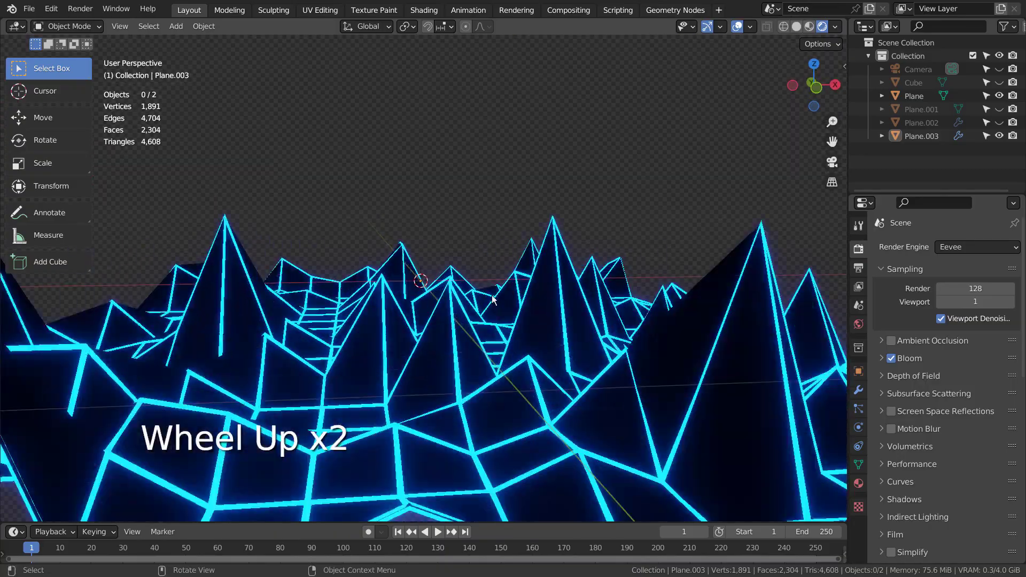